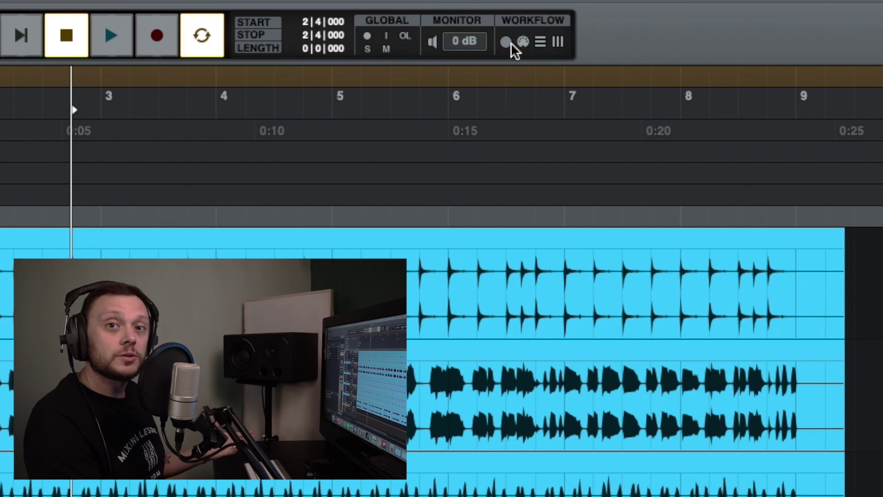
# - Reveal the Edit, Shift, Fades and Clip function row from the Workflow list icon
pyautogui.click(542, 42)
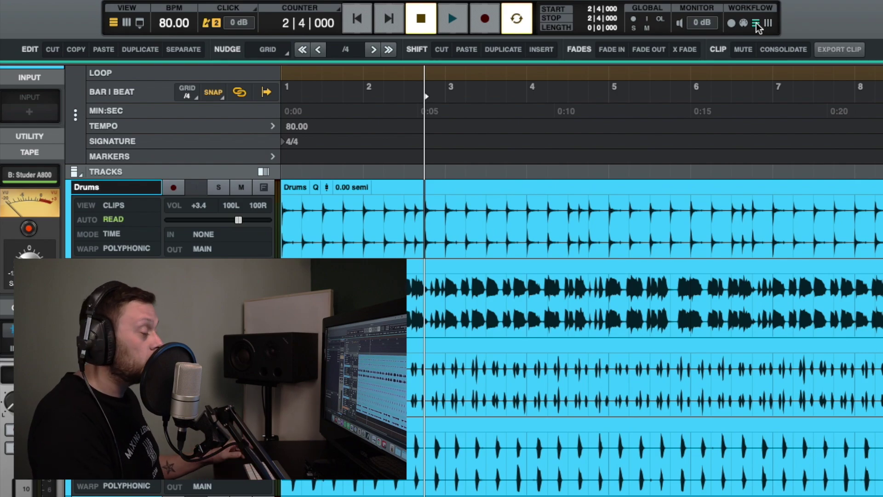
# - Cut the whole Drums clip out of the track, then undo the cut
pyautogui.click(474, 185)
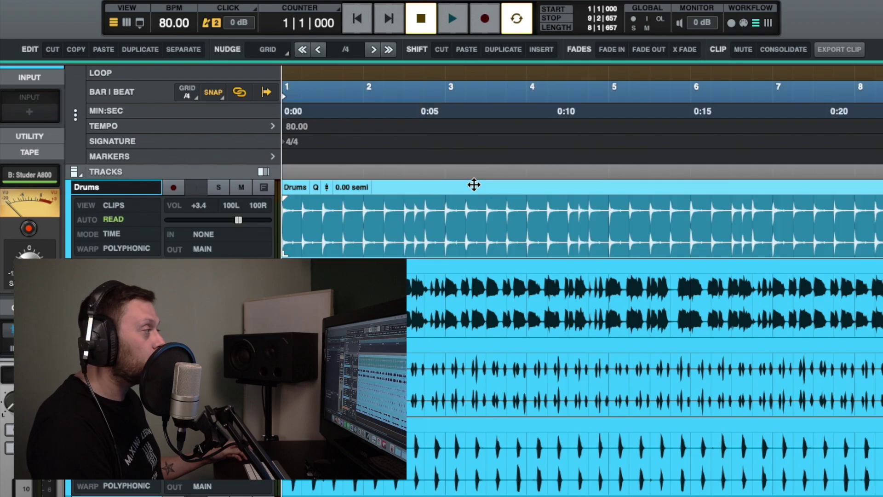
pyautogui.click(52, 50)
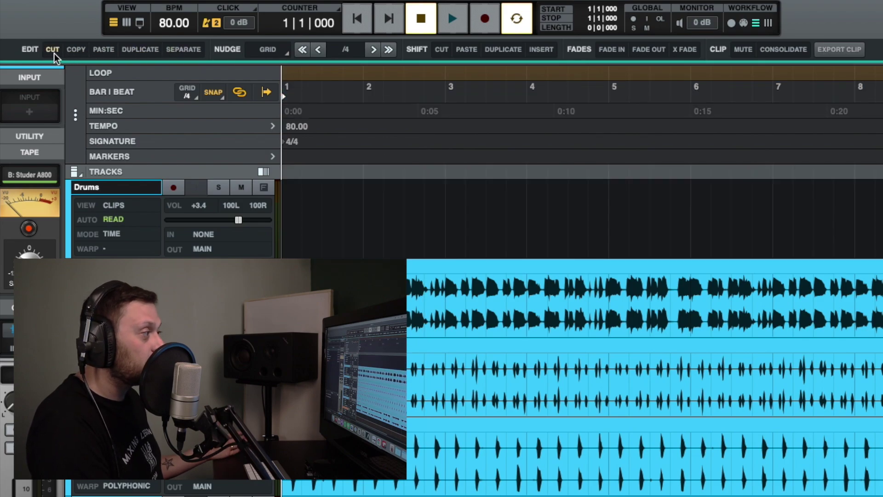
pyautogui.hotkey('ctrl', 'z')
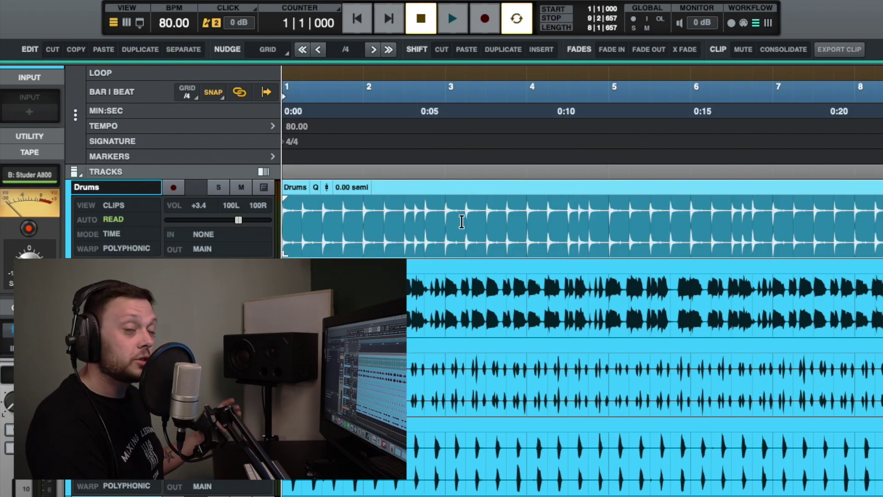
# - Cut the range bar 3|2 to 4|3 out of the Drums clip, leaving two clips
pyautogui.click(462, 222)
pyautogui.moveTo(462, 222); pyautogui.dragTo(560, 225)
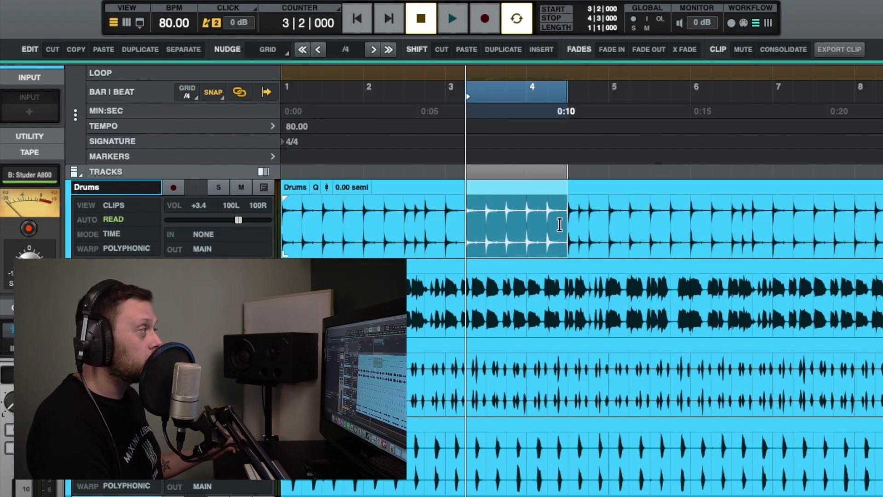
pyautogui.click(52, 50)
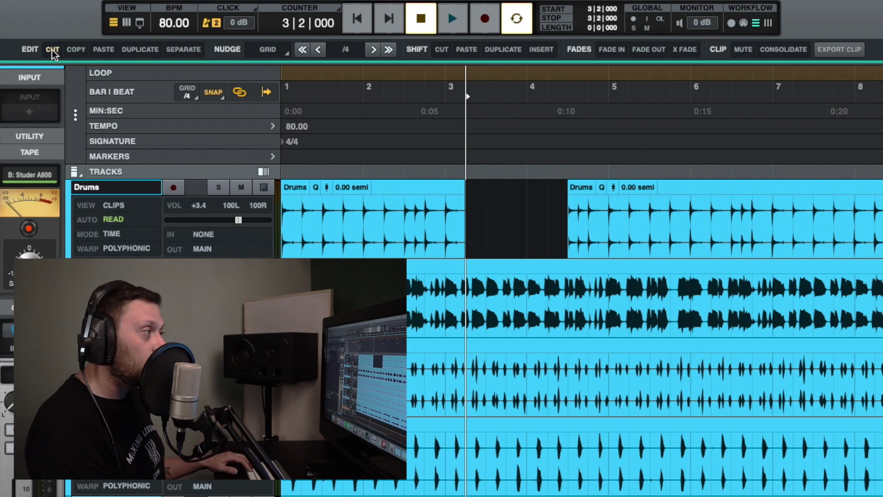
pyautogui.hotkey('ctrl', 'z')
pyautogui.click(51, 50)
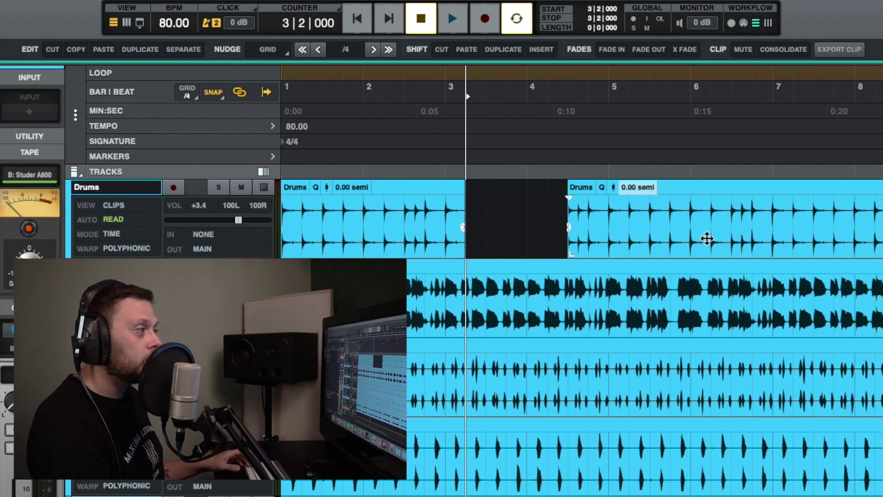
pyautogui.click(708, 191)
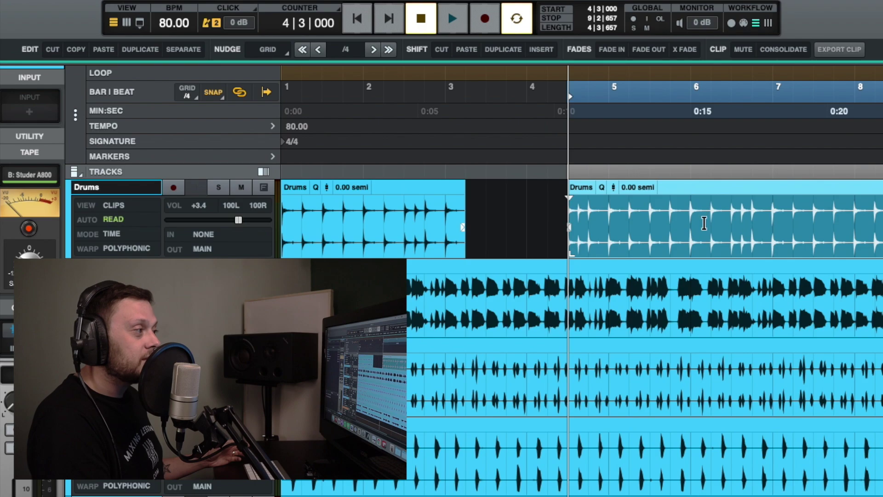
# - Undo the range cut so Drums runs unbroken from bar 1 to 9, then copy the clip
pyautogui.moveTo(704, 223); pyautogui.dragTo(786, 224)
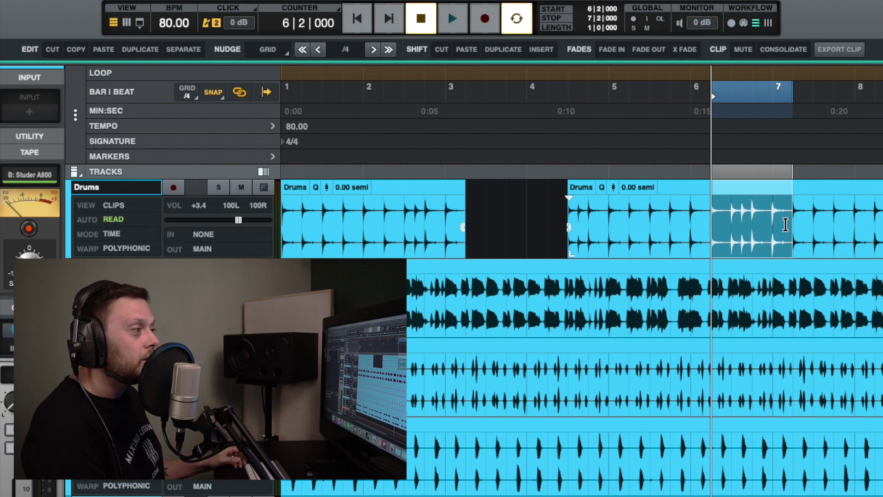
pyautogui.click(809, 184)
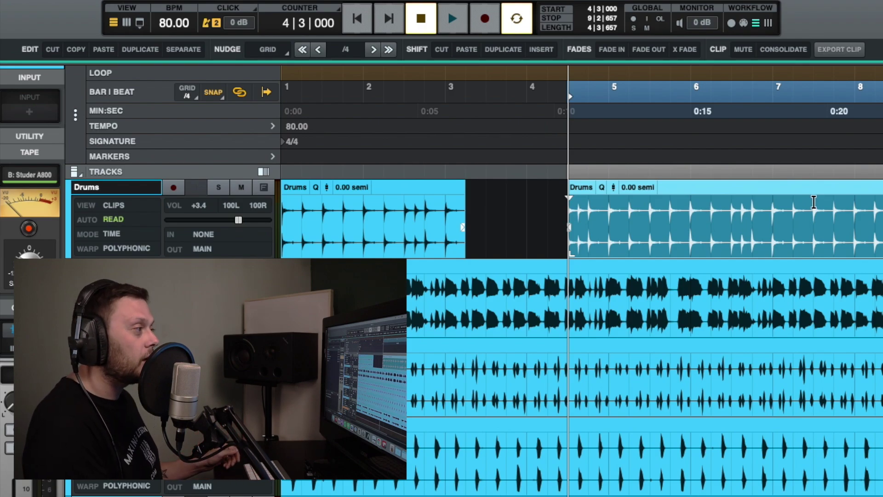
pyautogui.press('super+z')
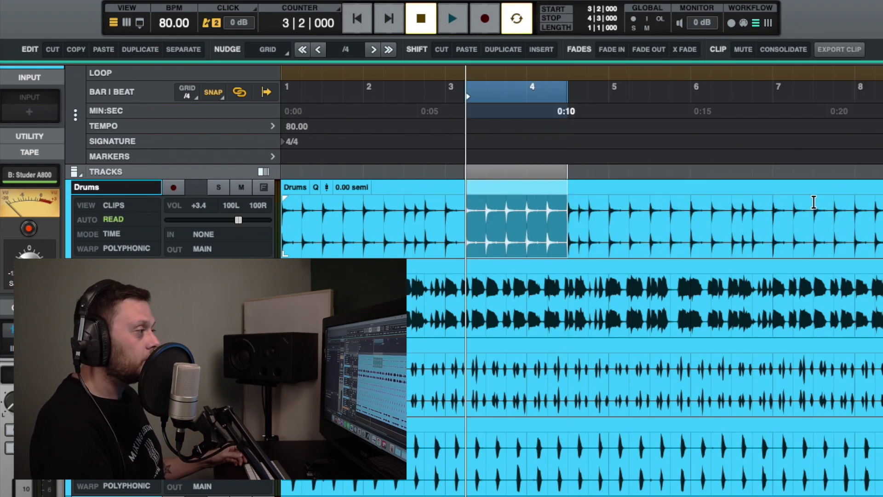
pyautogui.click(698, 190)
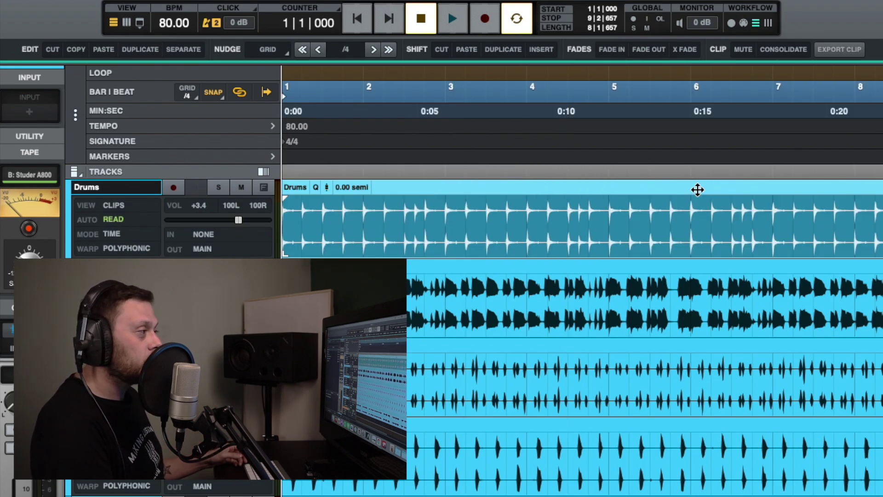
pyautogui.click(74, 50)
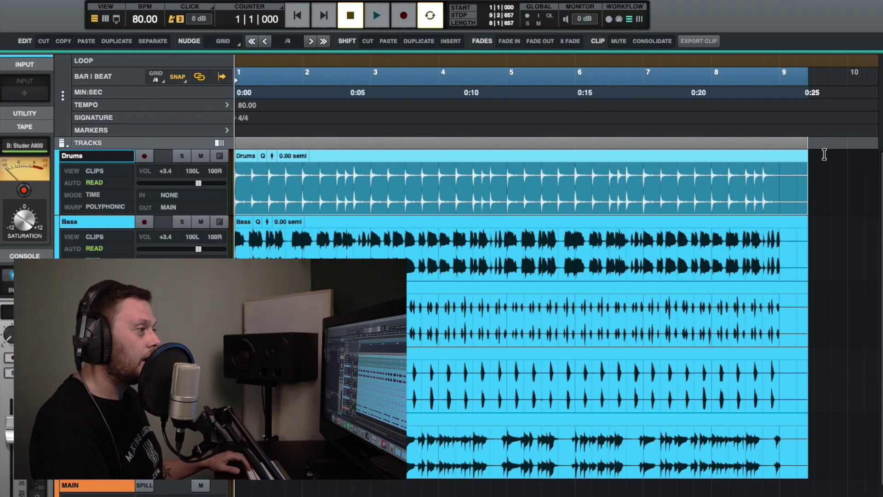
pyautogui.click(827, 156)
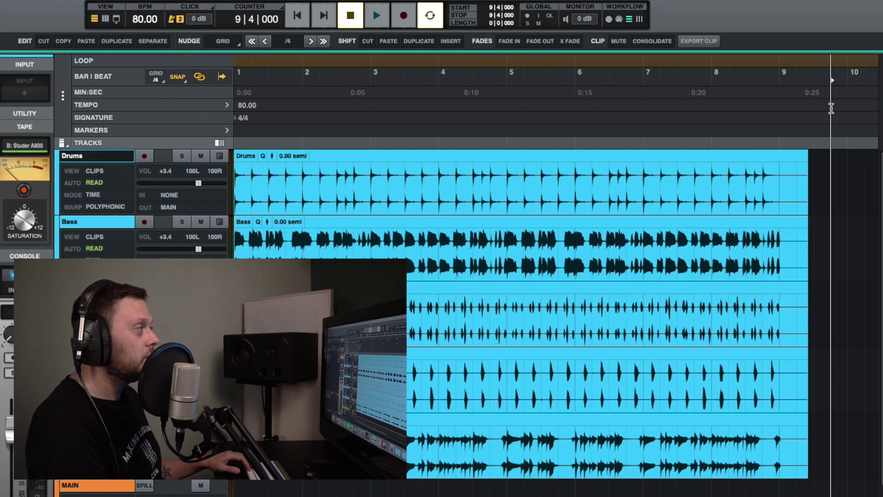
pyautogui.press('super+v')
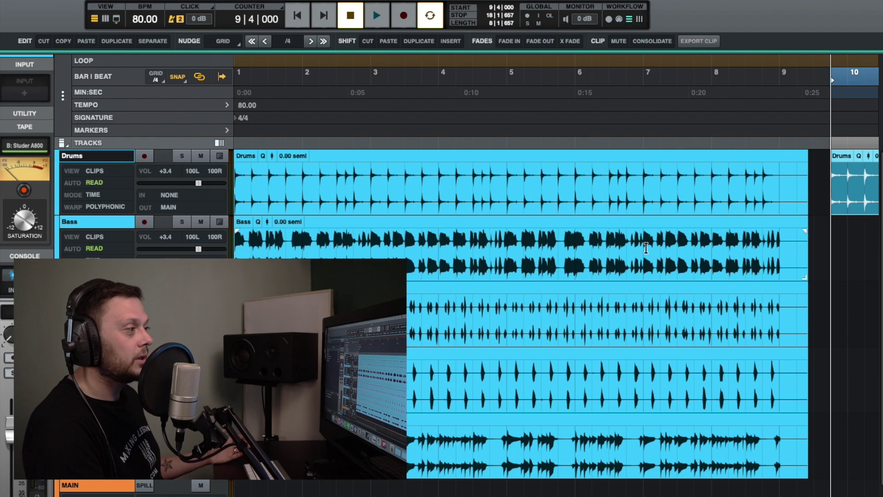
pyautogui.hscroll(5, 646, 248)
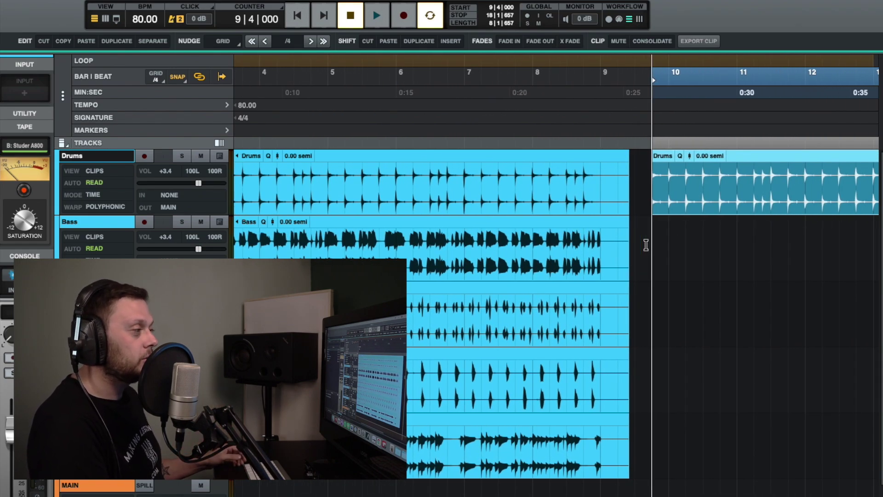
pyautogui.click(574, 208)
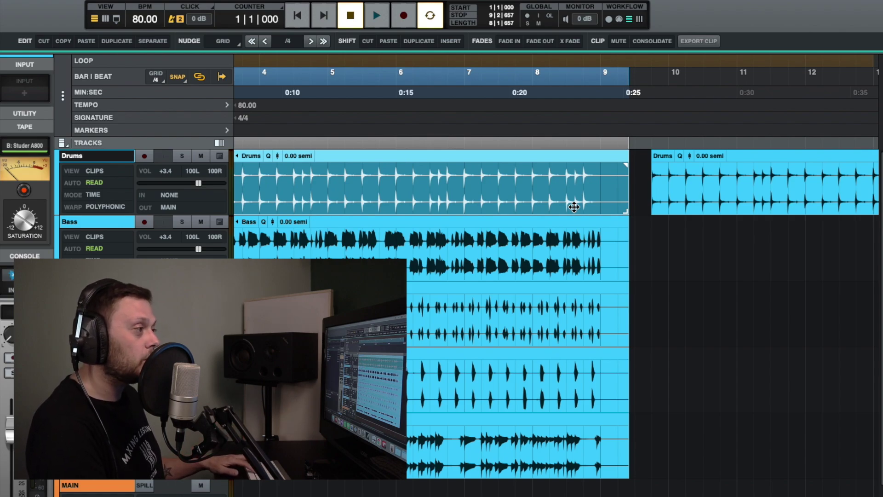
pyautogui.click(666, 203)
pyautogui.press('Delete')
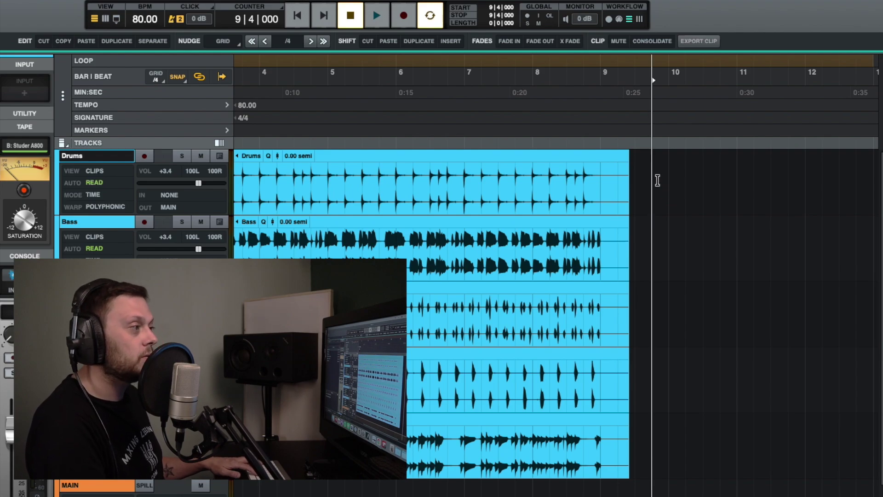
pyautogui.hotkey('ctrl', 'v')
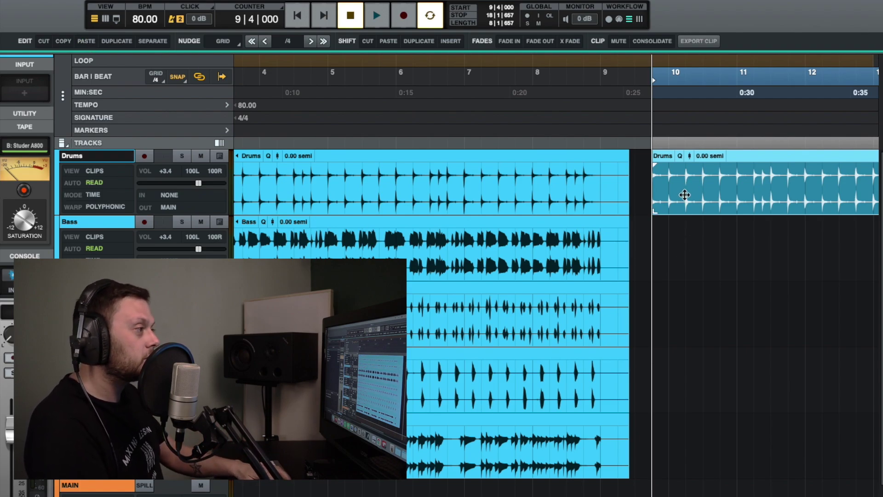
pyautogui.press('Delete')
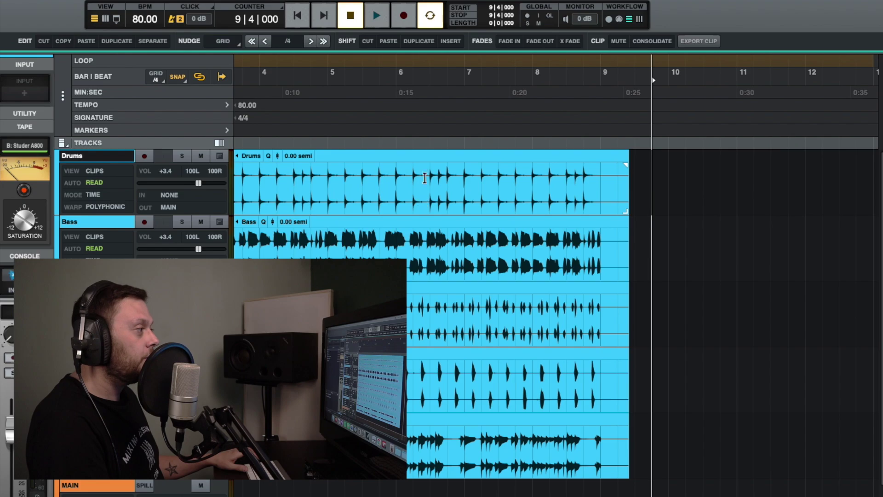
pyautogui.click(427, 154)
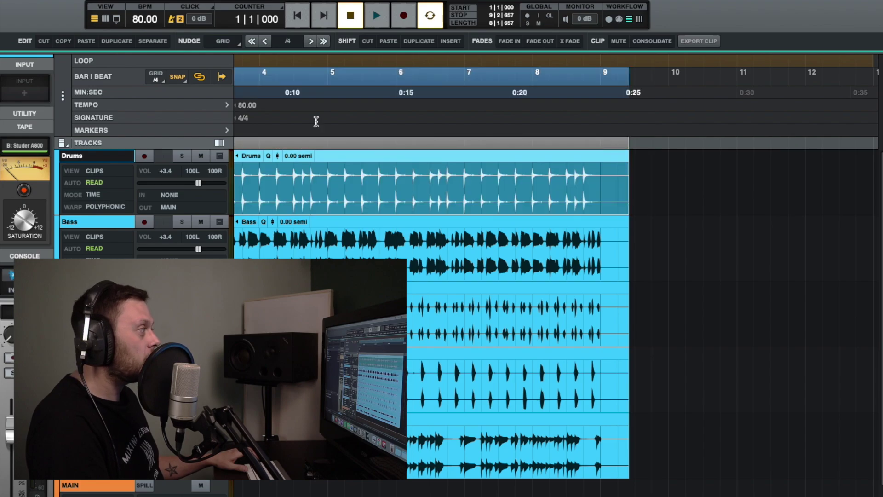
# - Duplicate the Drums, Bass and Organ clips so each copy follows its original from bar 9
pyautogui.click(117, 41)
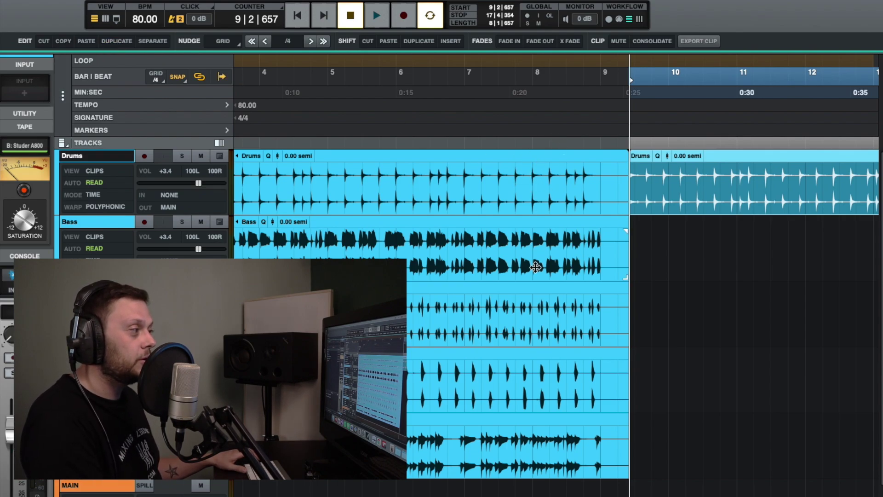
pyautogui.click(533, 226)
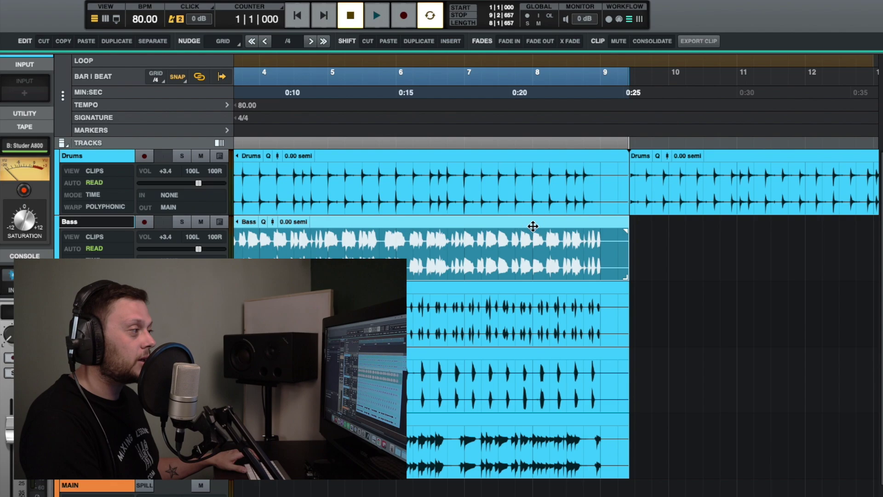
pyautogui.click(117, 41)
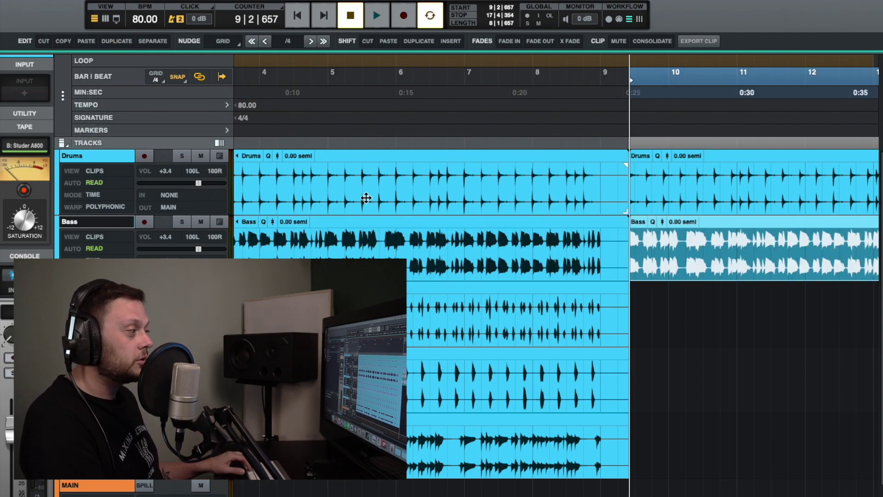
pyautogui.click(483, 291)
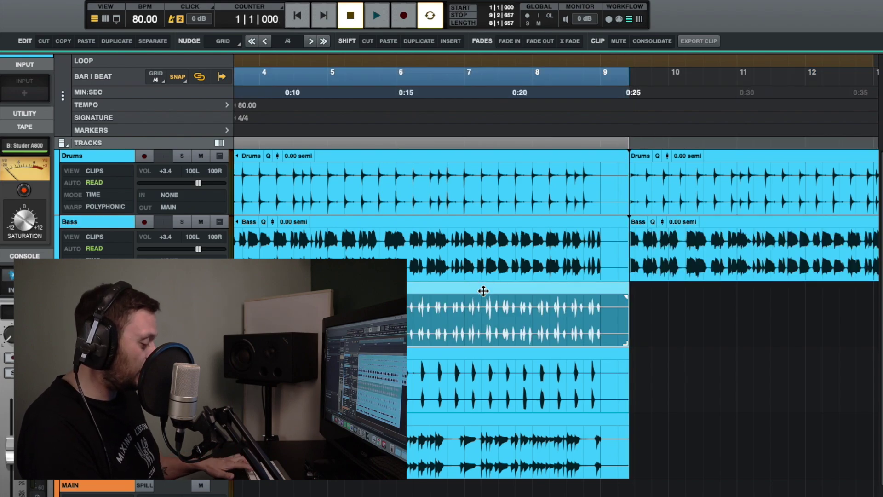
pyautogui.press('super+d')
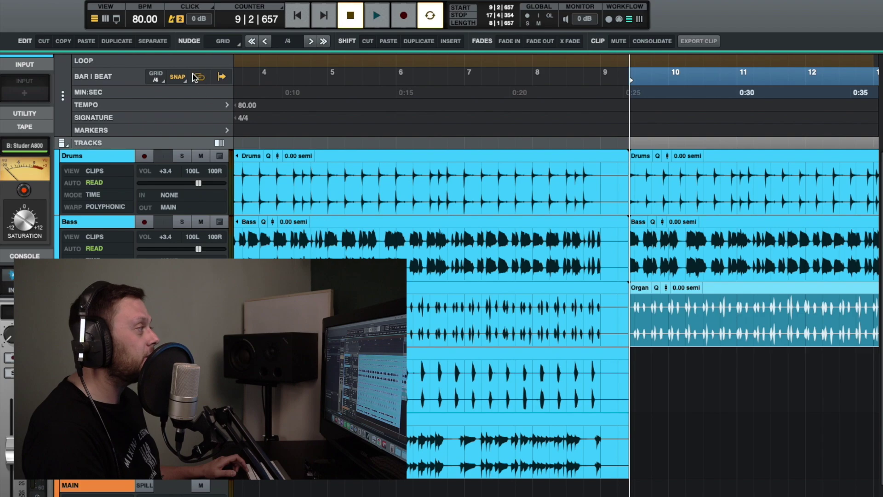
pyautogui.click(463, 245)
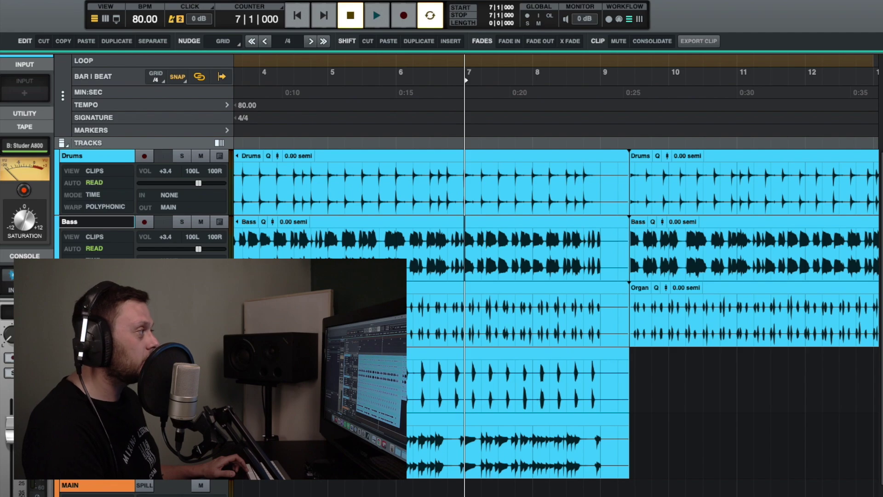
# - Split every track's clips at bar 7 beat 2, then undo the split
pyautogui.press('s')
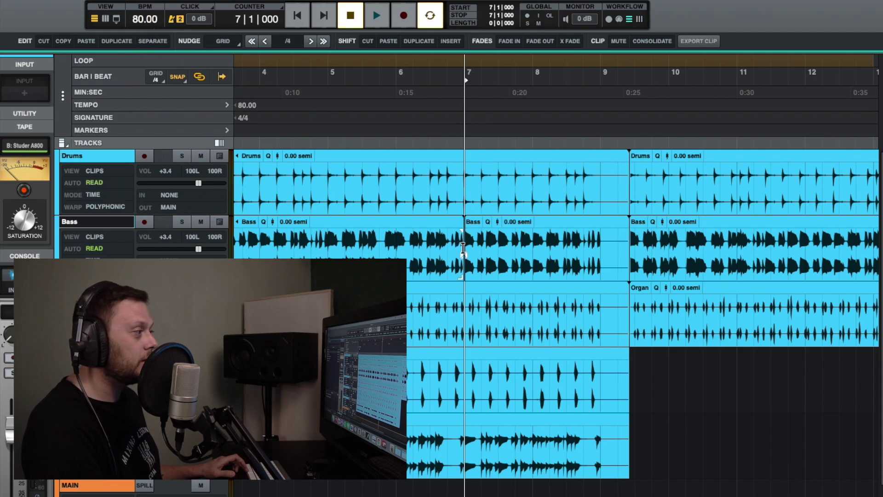
pyautogui.press('super+equal')
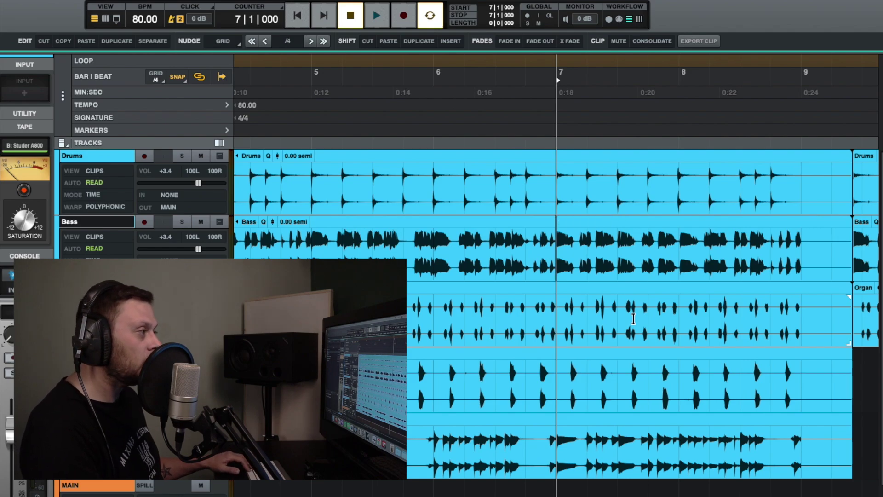
pyautogui.click(485, 242)
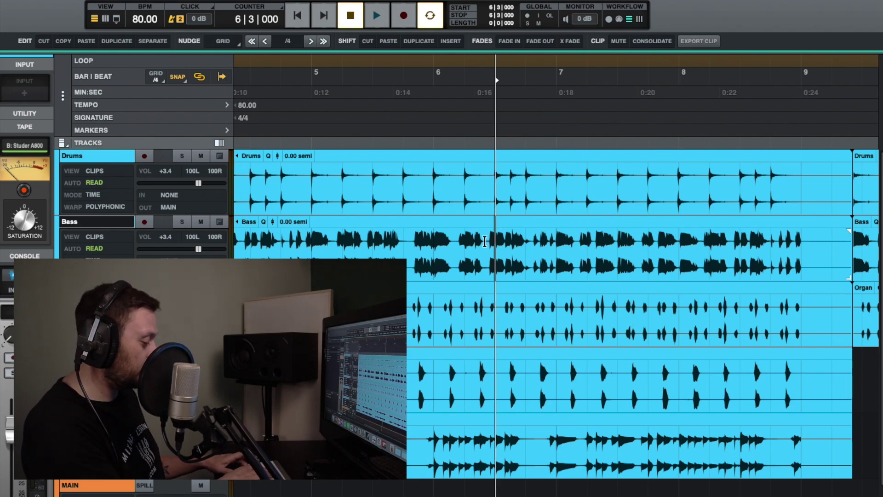
pyautogui.click(542, 288)
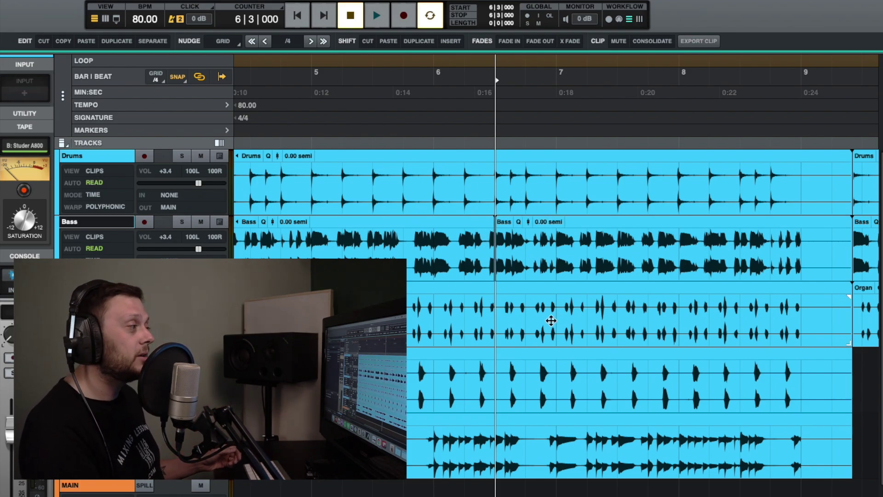
pyautogui.click(558, 172)
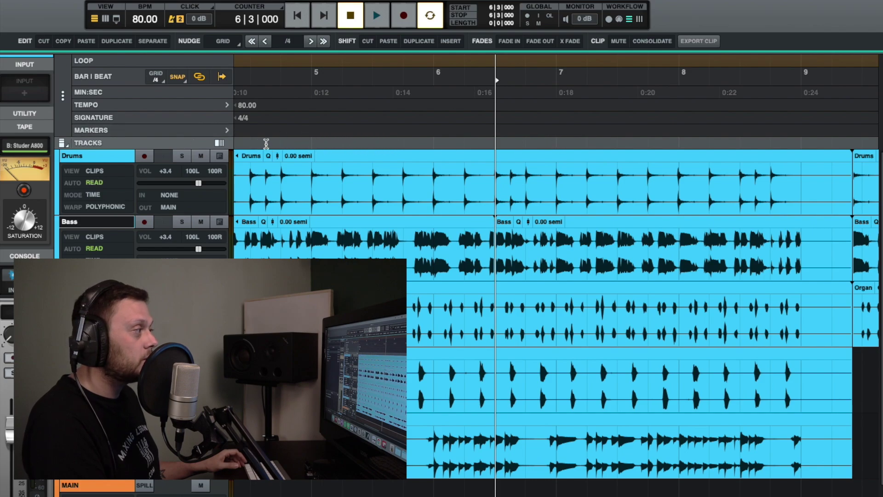
pyautogui.click(588, 144)
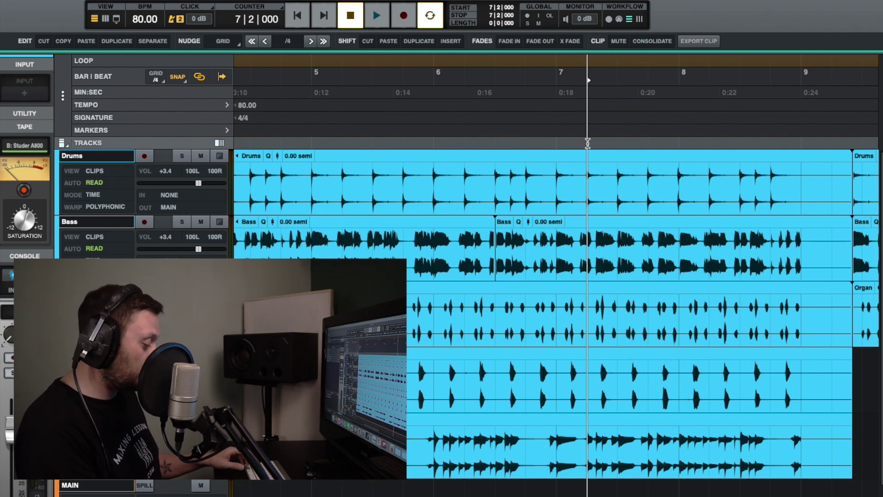
pyautogui.press('super+e')
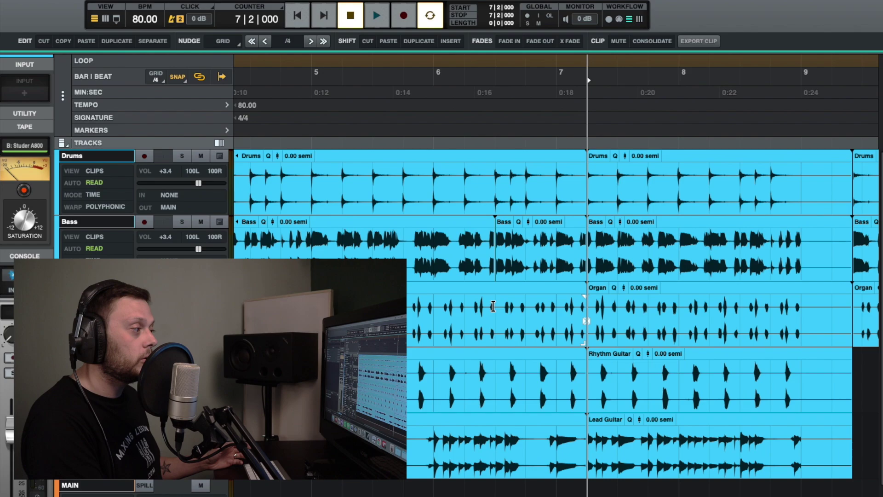
pyautogui.click(493, 306)
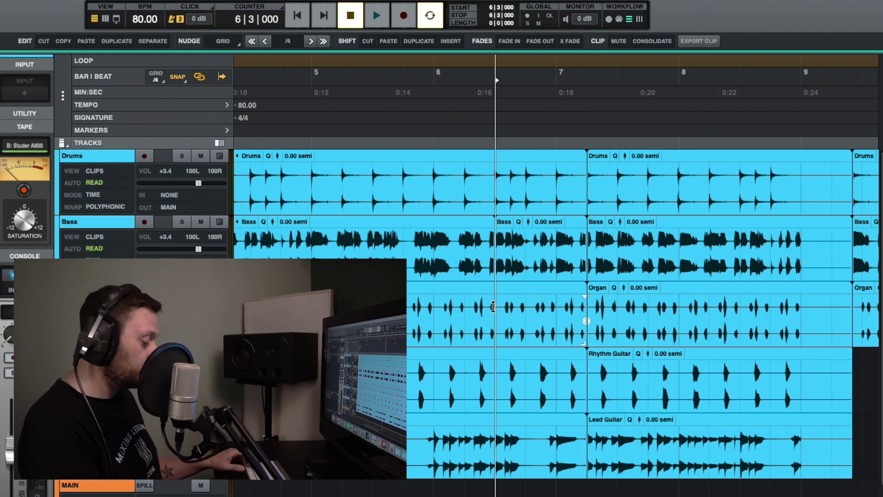
pyautogui.press('super+z')
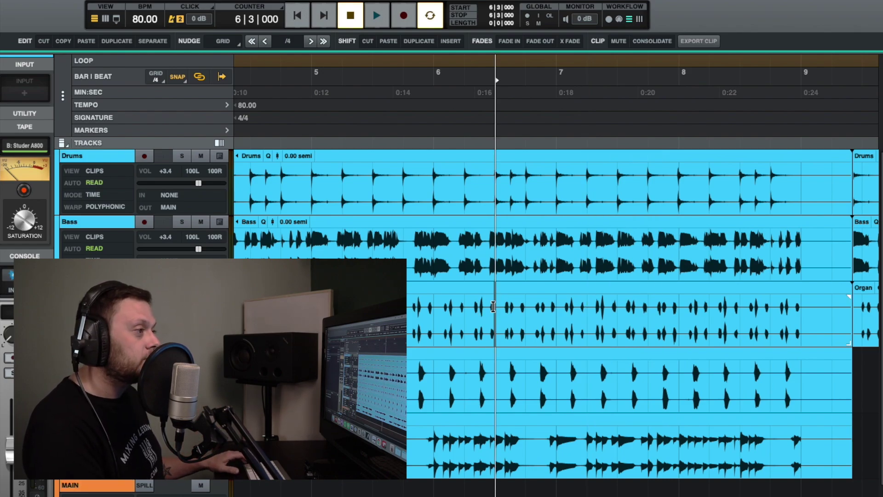
# - Delete the short leftover Drums, Bass and Organ clips past bar 9
pyautogui.click(869, 199)
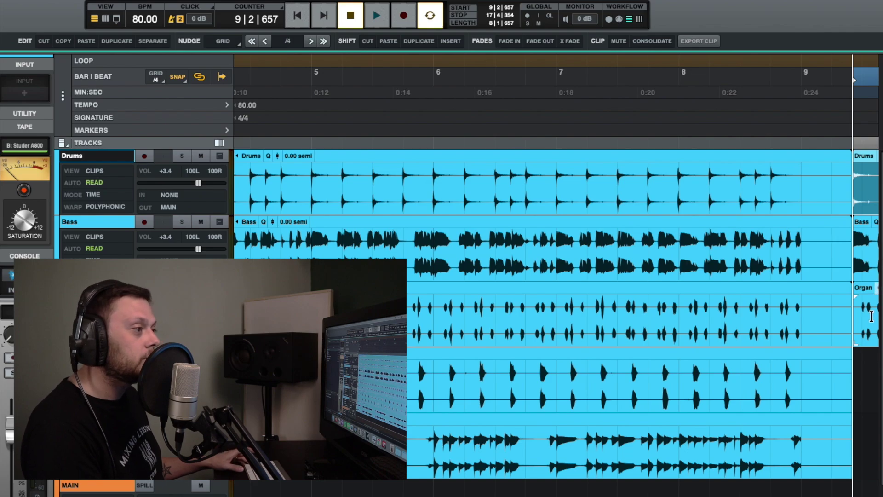
pyautogui.keyDown('shift'); pyautogui.click(869, 332); pyautogui.keyUp('shift')
pyautogui.press('Delete')
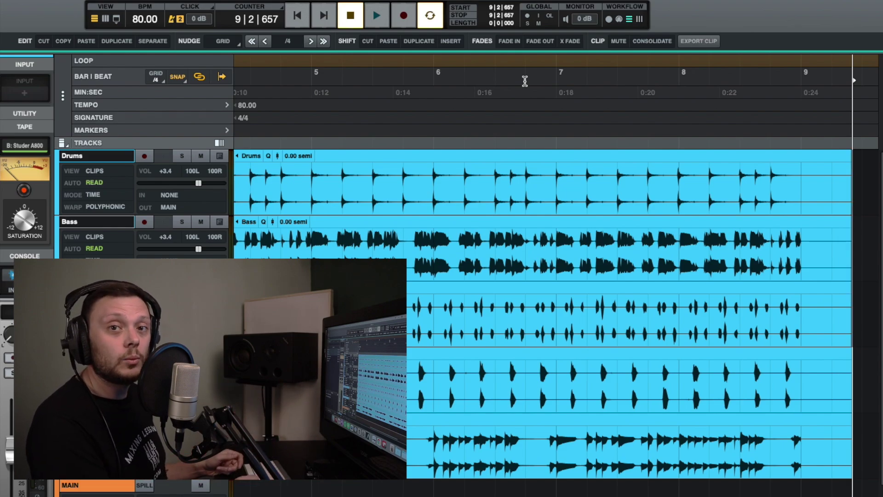
pyautogui.click(610, 184)
pyautogui.press('super+bracketleft')
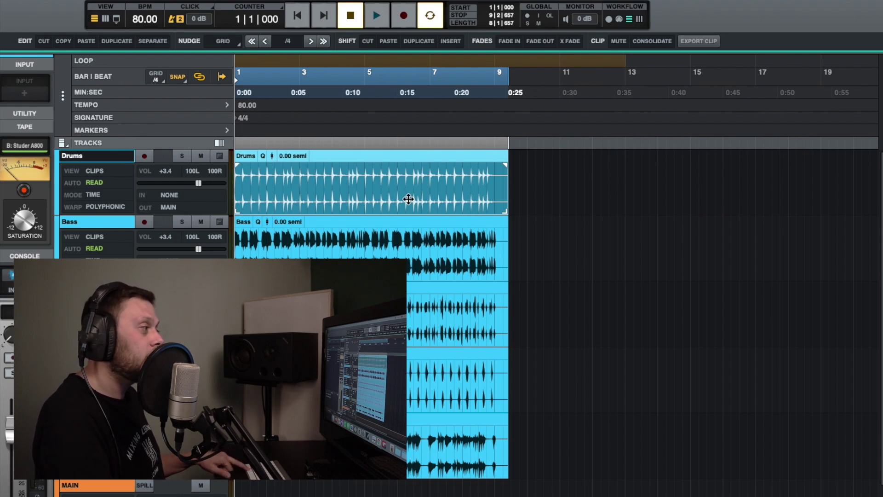
pyautogui.moveTo(409, 198); pyautogui.dragTo(703, 197)
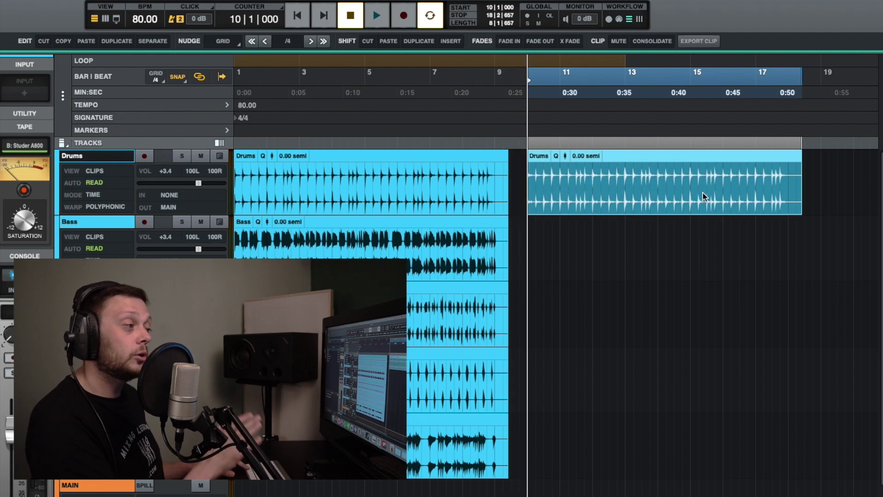
pyautogui.hotkey('ctrl', 'z')
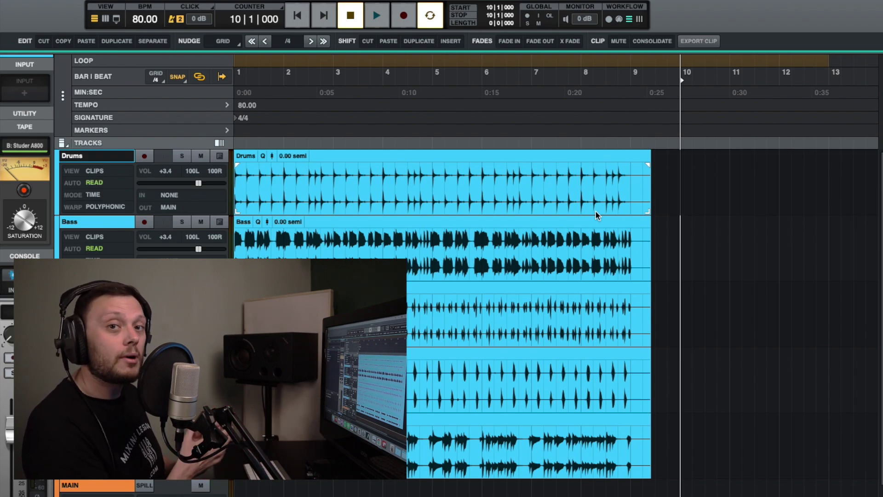
pyautogui.click(238, 46)
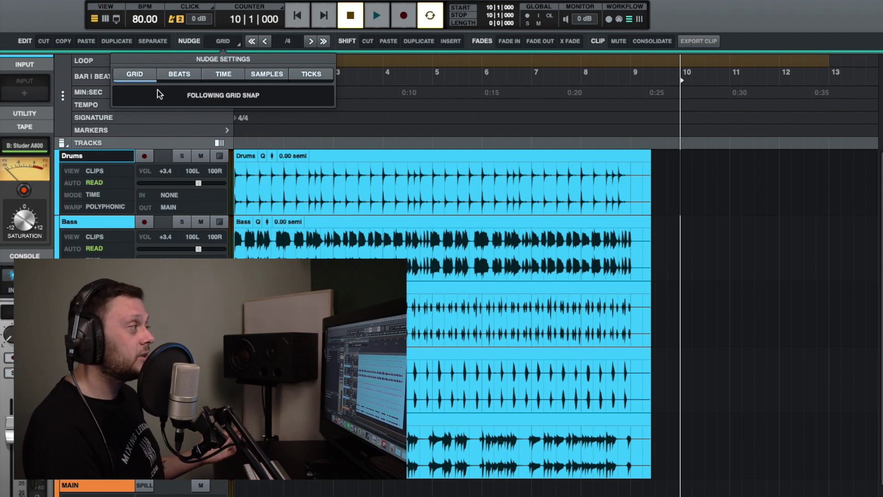
pyautogui.click(178, 80)
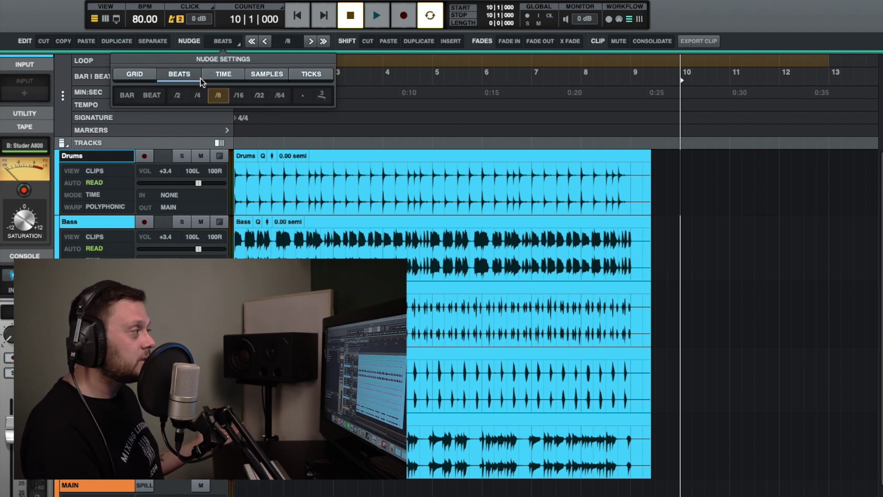
pyautogui.click(224, 79)
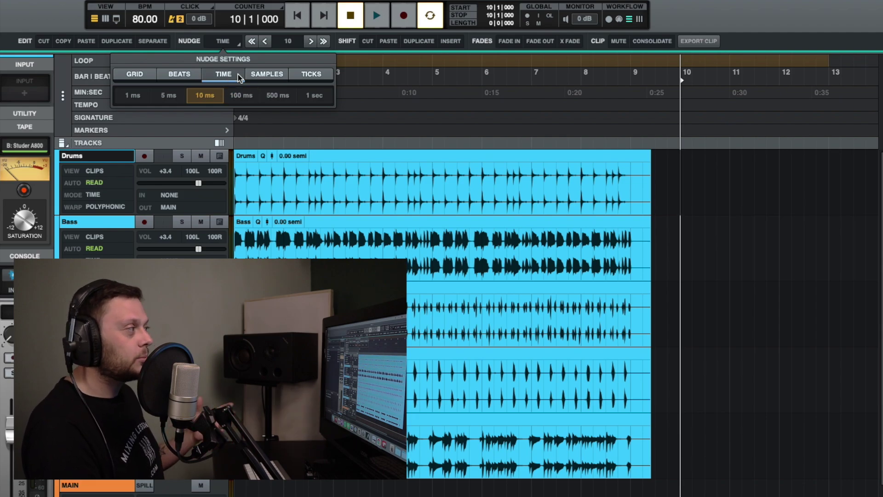
pyautogui.click(134, 74)
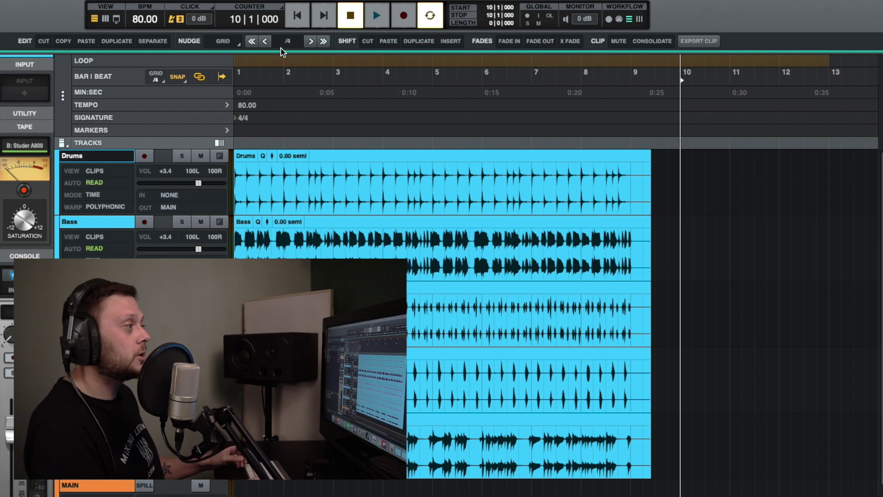
pyautogui.click(348, 158)
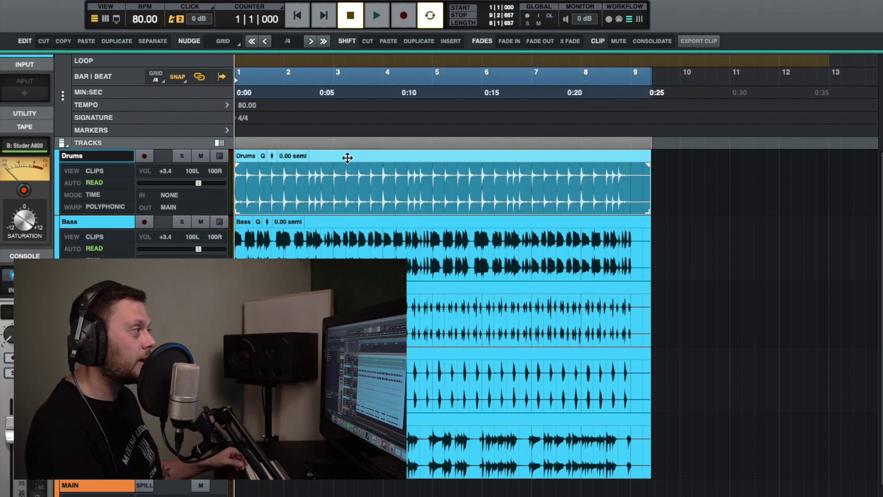
pyautogui.click(311, 41)
pyautogui.click(311, 42)
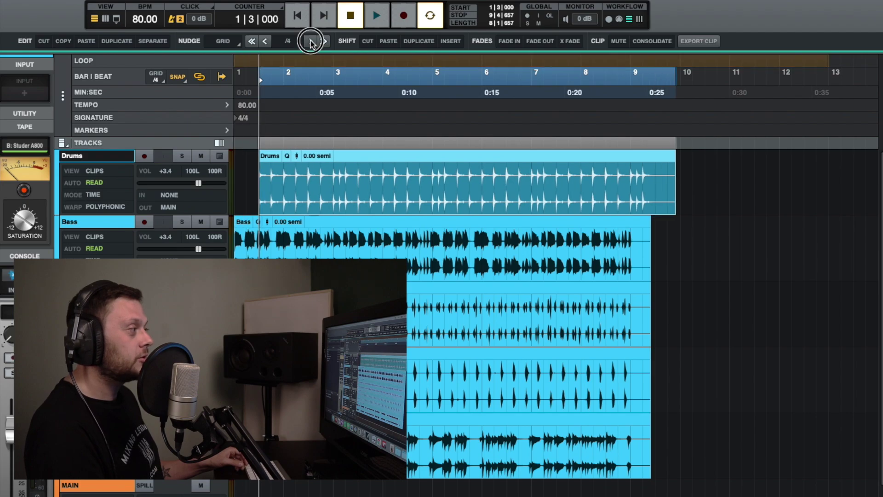
pyautogui.click(311, 41)
pyautogui.click(311, 42)
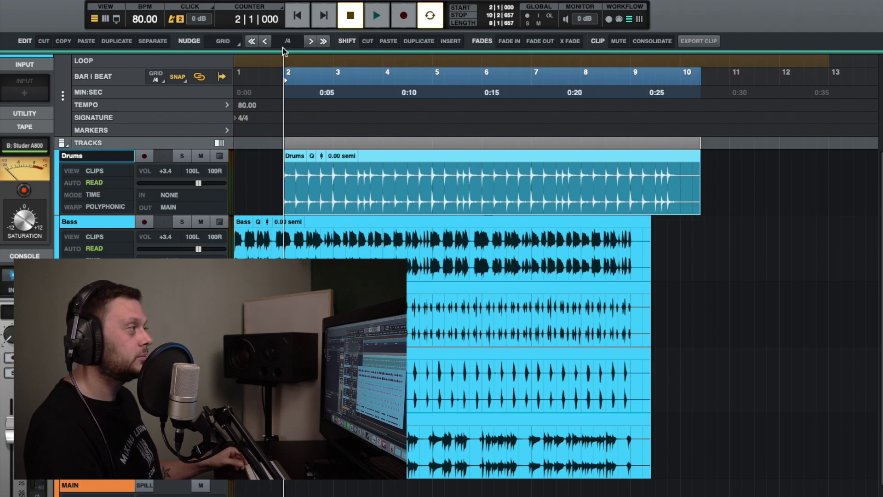
pyautogui.click(310, 41)
pyautogui.click(309, 41)
pyautogui.click(265, 41)
pyautogui.click(265, 41)
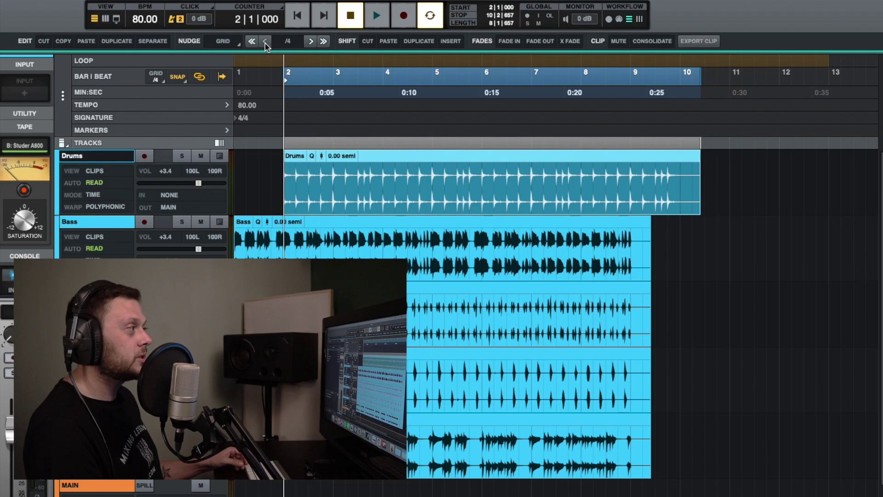
pyautogui.click(324, 41)
pyautogui.click(324, 41)
pyautogui.click(324, 41)
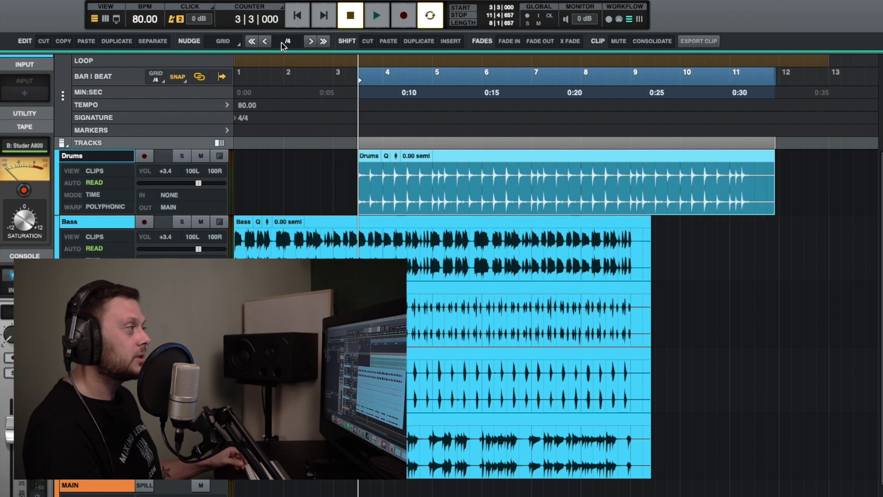
pyautogui.click(251, 42)
pyautogui.click(251, 42)
pyautogui.click(251, 42)
pyautogui.click(251, 42)
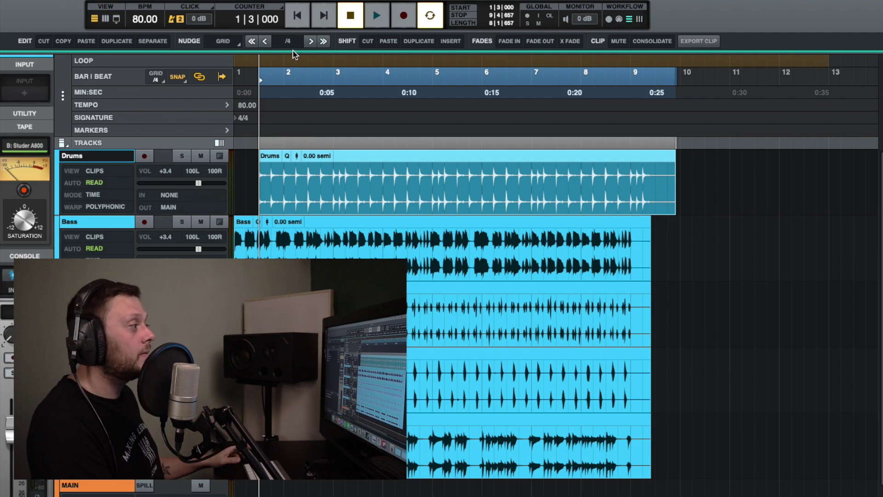
pyautogui.press('.')
pyautogui.press('.')
pyautogui.press('.')
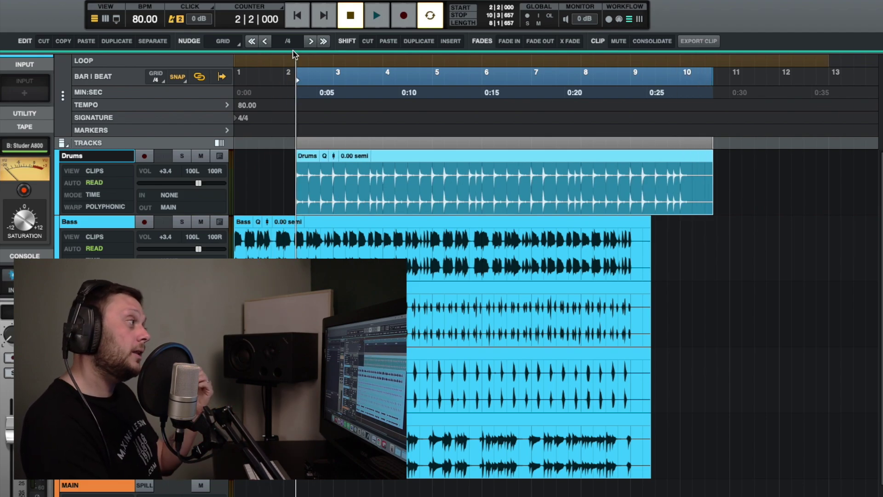
pyautogui.press(',')
pyautogui.press(',')
pyautogui.press(',')
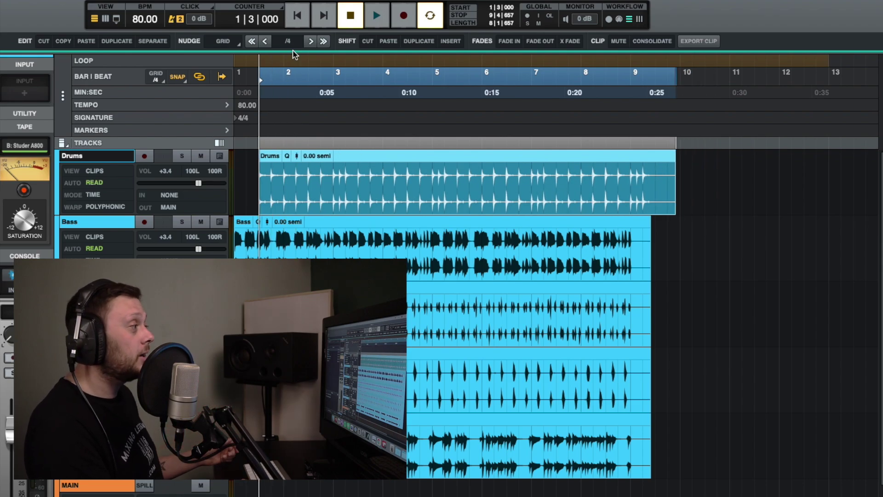
pyautogui.press('.')
pyautogui.press('.')
pyautogui.press('.')
pyautogui.press('.')
pyautogui.press('.')
pyautogui.press('.')
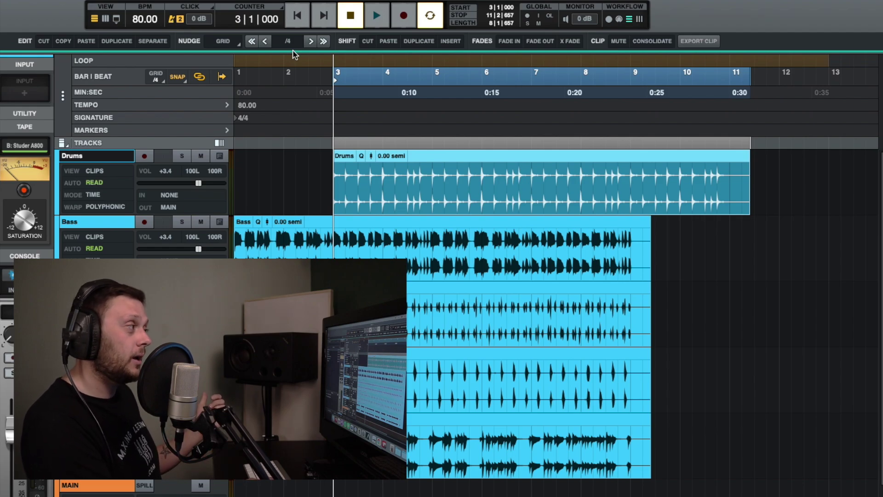
pyautogui.press(',')
pyautogui.press(',')
pyautogui.press(',')
pyautogui.press(',')
pyautogui.press(',')
pyautogui.press(',')
pyautogui.press(',')
pyautogui.press(',')
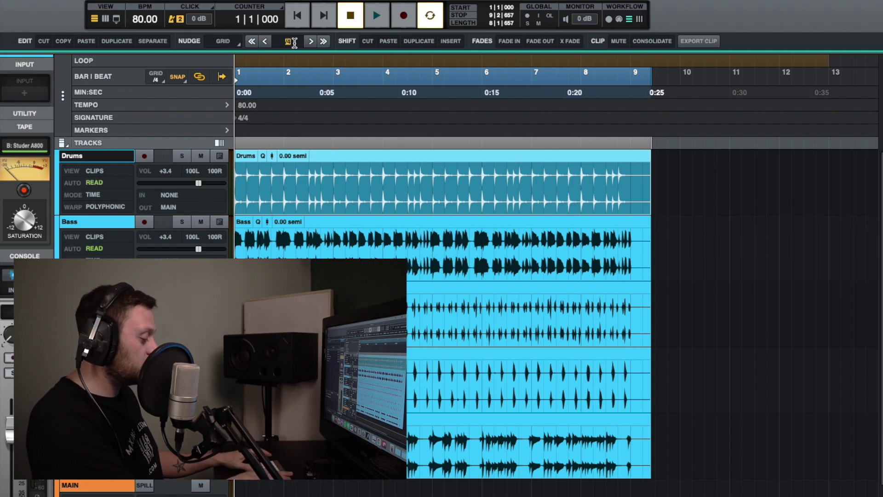
# - Nudge the Drums clip in sixteenth steps so it starts at 1|1|480
pyautogui.scroll(-2, 294, 43)
pyautogui.click(314, 42)
pyautogui.click(314, 41)
pyautogui.click(315, 41)
pyautogui.click(315, 41)
pyautogui.click(315, 42)
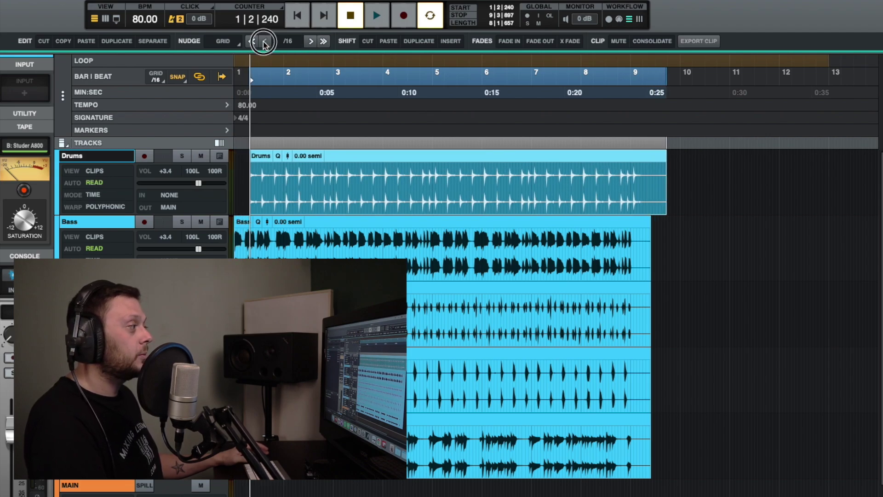
pyautogui.click(265, 41)
pyautogui.click(265, 41)
pyautogui.click(265, 41)
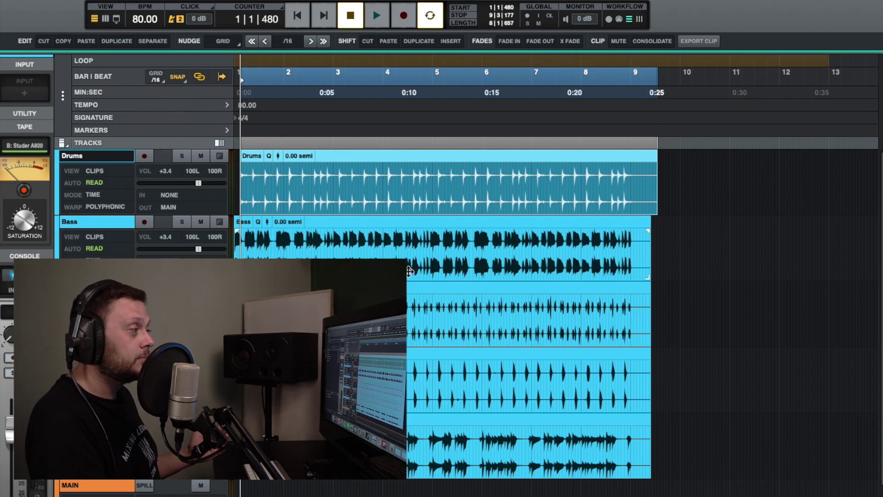
# - Audition the shifted drums from bar 4|3 and set the grid back to quarter notes
pyautogui.click(408, 250)
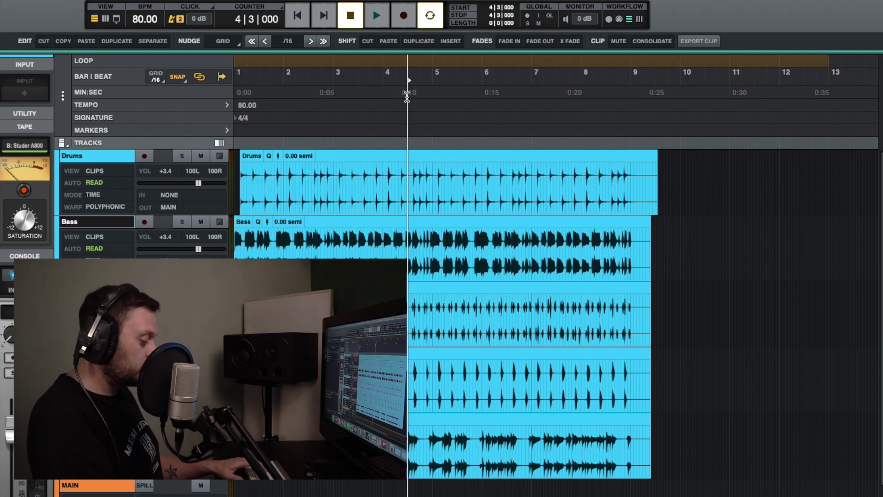
pyautogui.press('space')
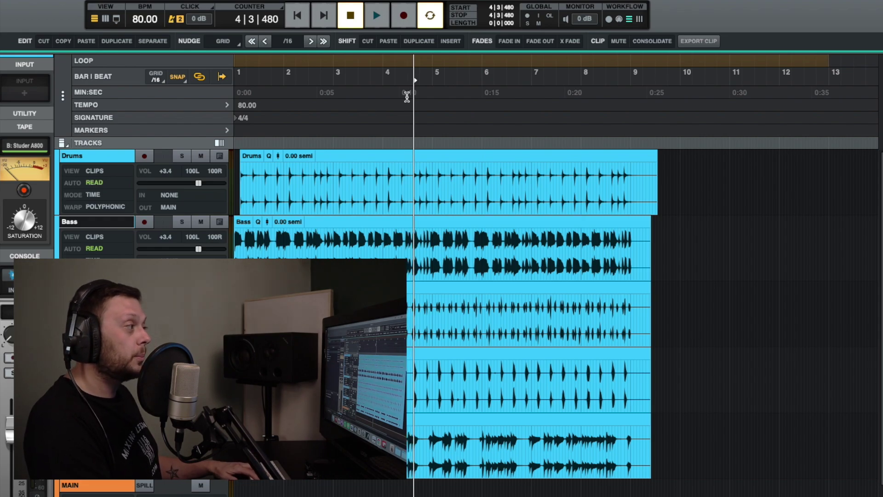
pyautogui.press('space')
pyautogui.press('space')
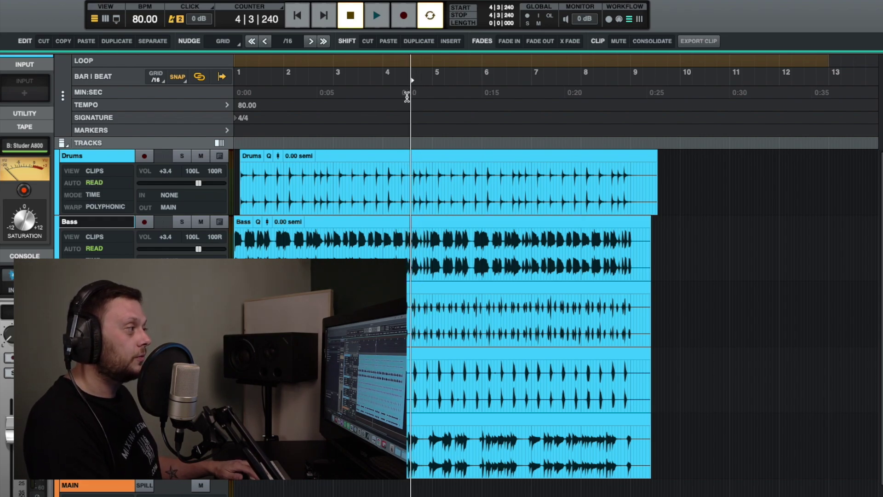
pyautogui.click(408, 96)
pyautogui.click(399, 87)
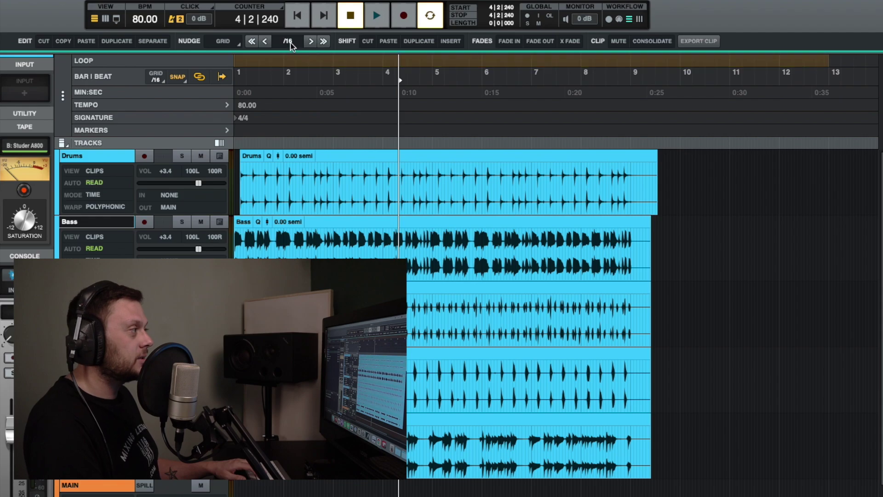
pyautogui.moveTo(288, 41); pyautogui.dragTo(290, 43)
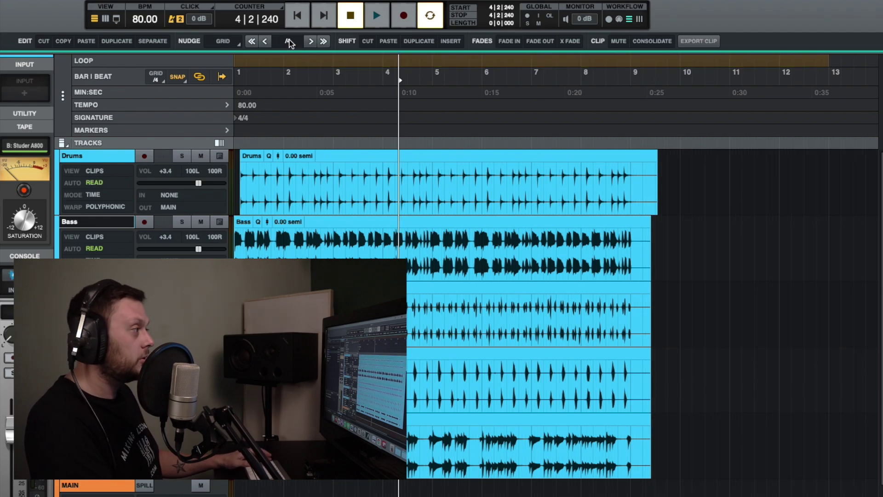
pyautogui.press('Right')
pyautogui.press('Right')
pyautogui.press('Right')
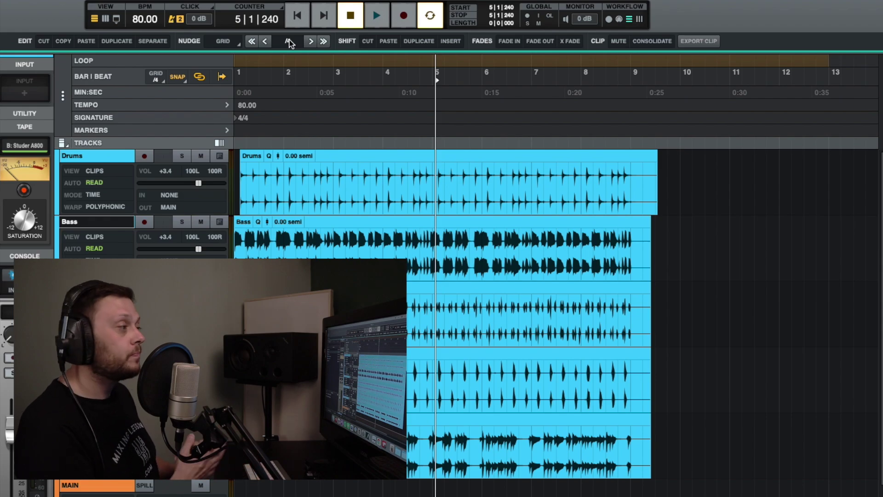
pyautogui.click(468, 205)
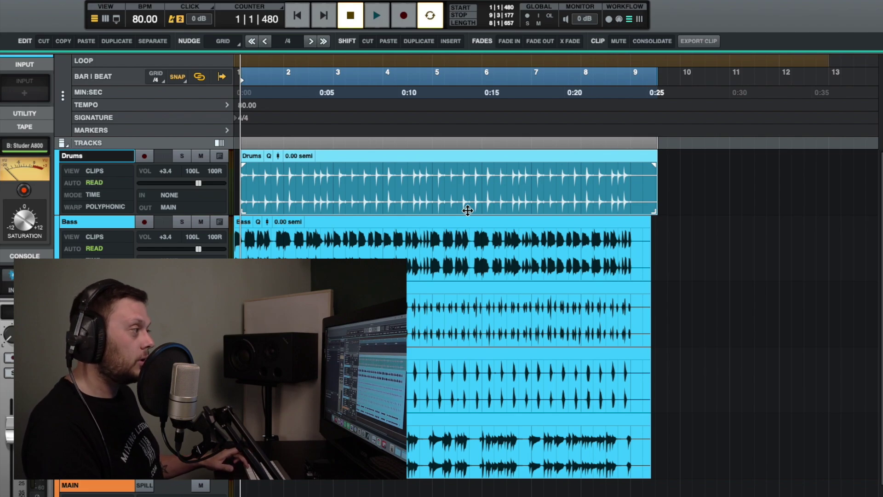
pyautogui.press('super+d')
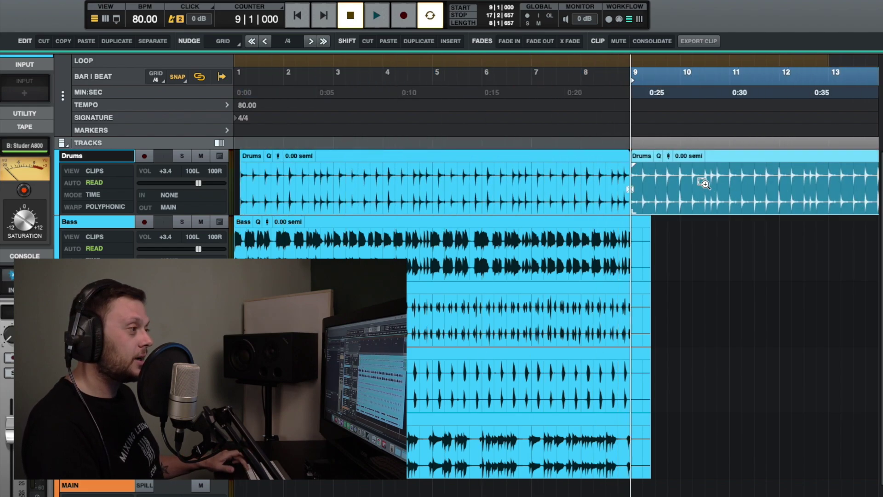
pyautogui.moveTo(688, 202); pyautogui.dragTo(750, 202)
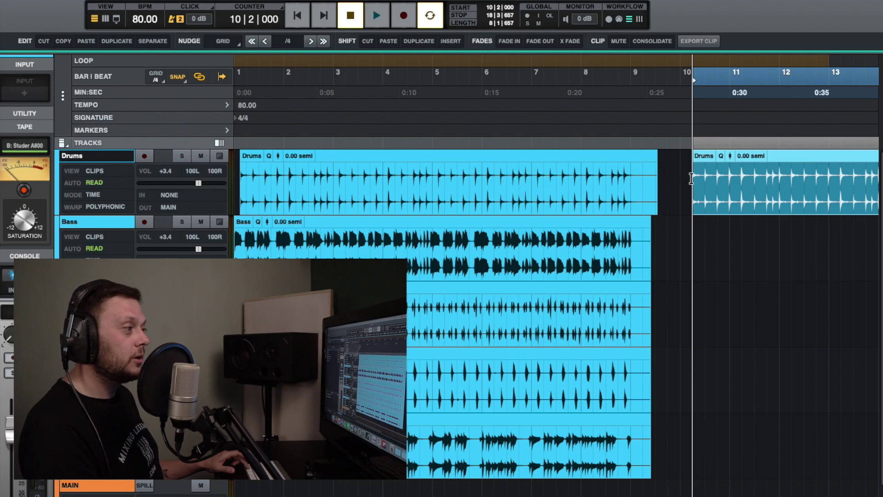
pyautogui.click(585, 159)
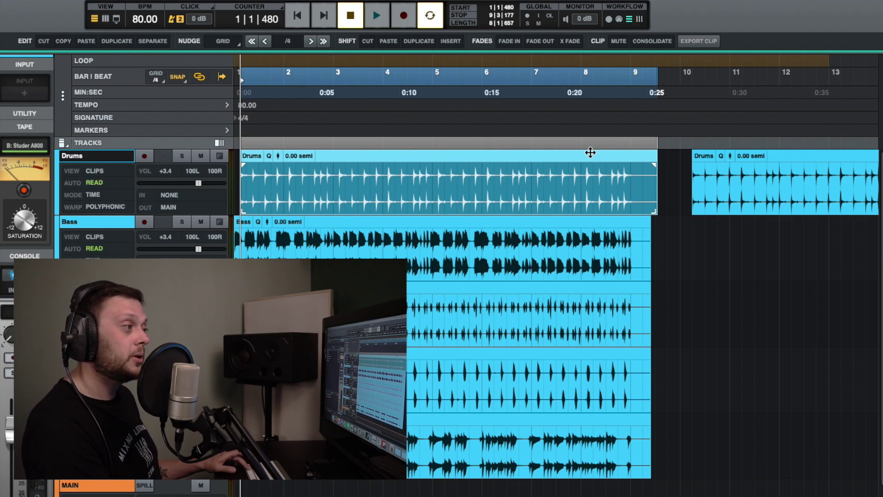
pyautogui.press('KP_Add')
pyautogui.press('KP_Add')
pyautogui.press('KP_Add')
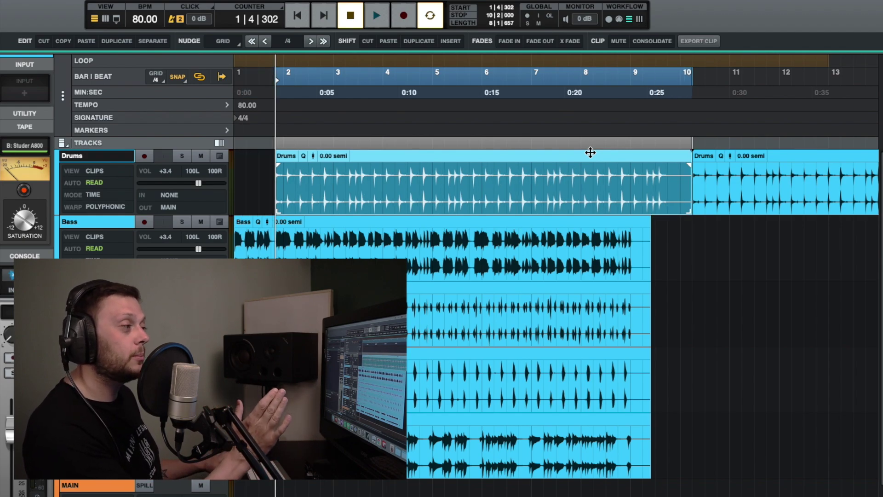
pyautogui.press('KP_Subtract')
pyautogui.press('KP_Subtract')
pyautogui.press('KP_Subtract')
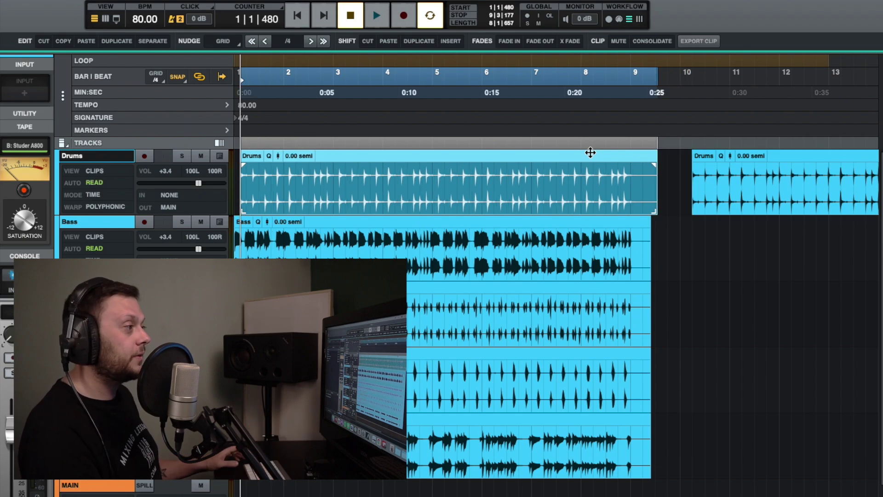
pyautogui.click(718, 197)
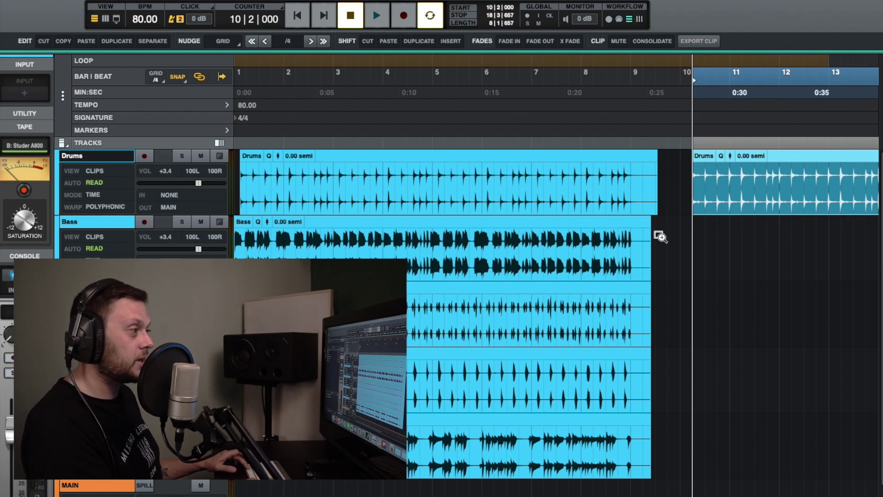
pyautogui.press('KP_Subtract')
pyautogui.press('KP_Subtract')
pyautogui.press('KP_Subtract')
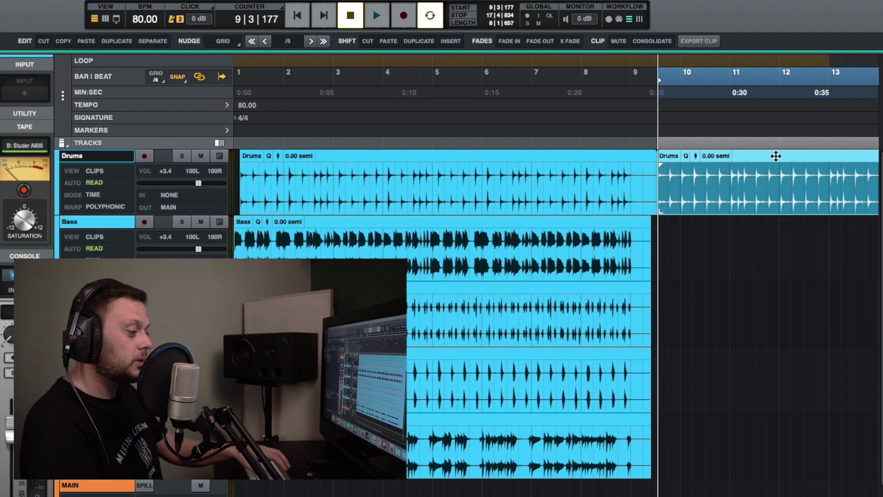
pyautogui.press('Delete')
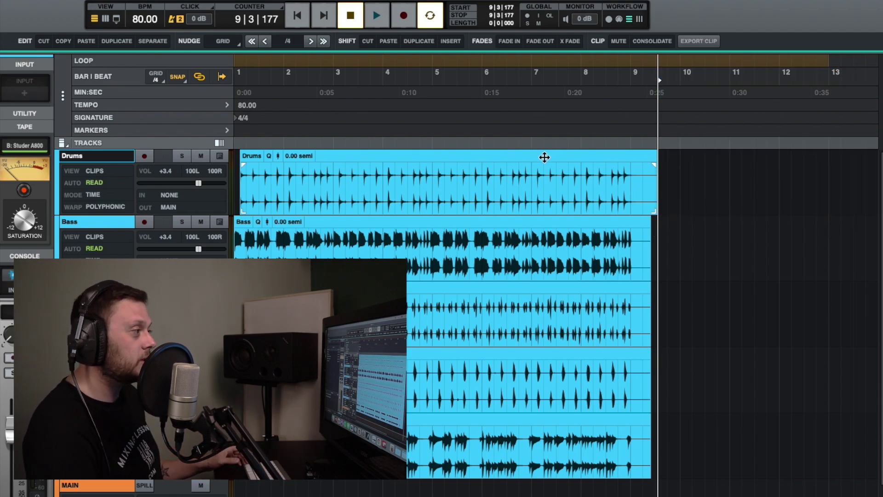
# - Drag the Drums clip later so it starts at about 2|4|072, ending past bar 11
pyautogui.moveTo(544, 157)
pyautogui.mouseDown()
pyautogui.moveTo(689, 159)
pyautogui.moveTo(627, 153)
pyautogui.mouseUp()
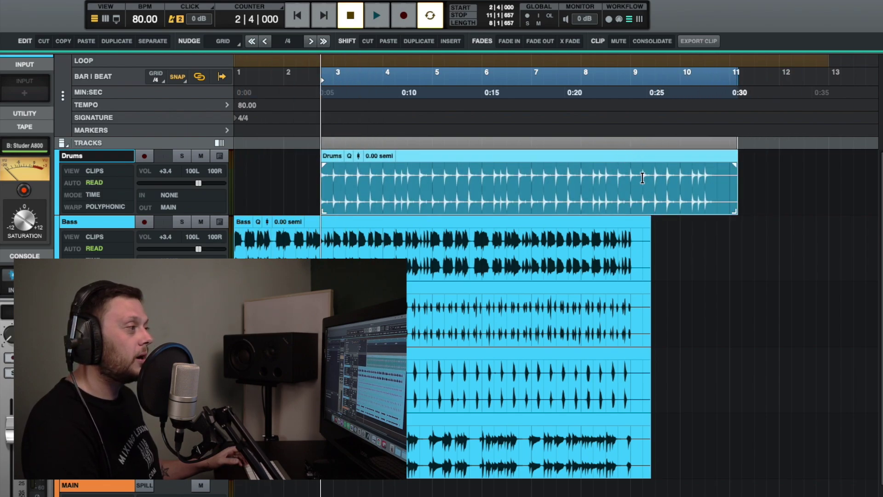
pyautogui.moveTo(615, 152); pyautogui.dragTo(639, 156)
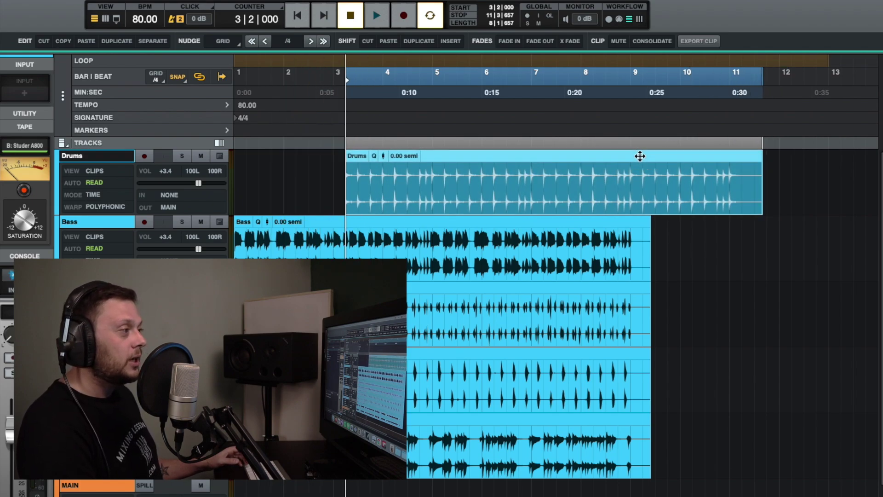
pyautogui.moveTo(467, 158); pyautogui.dragTo(428, 163)
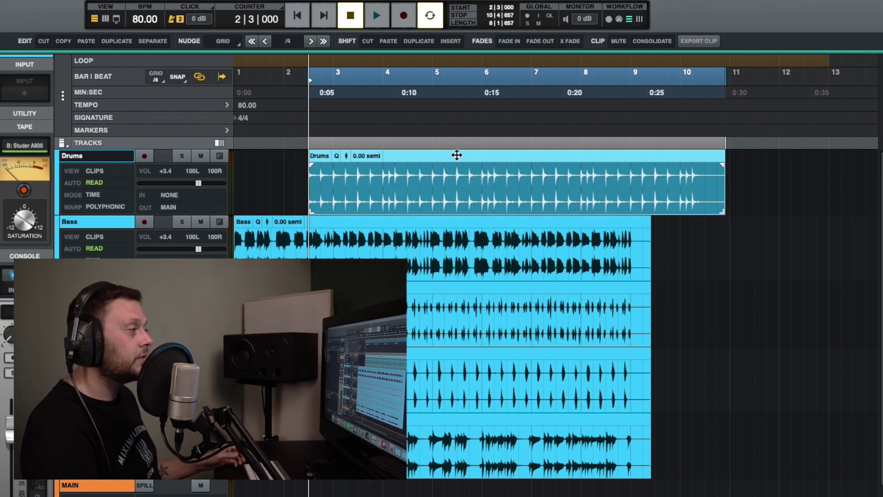
pyautogui.moveTo(457, 155)
pyautogui.mouseDown()
pyautogui.moveTo(503, 153)
pyautogui.moveTo(469, 150)
pyautogui.mouseUp()
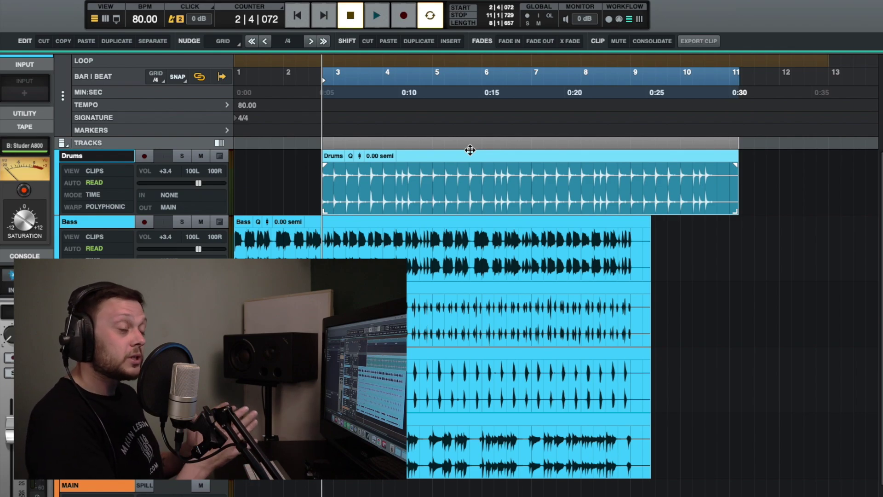
pyautogui.click(181, 80)
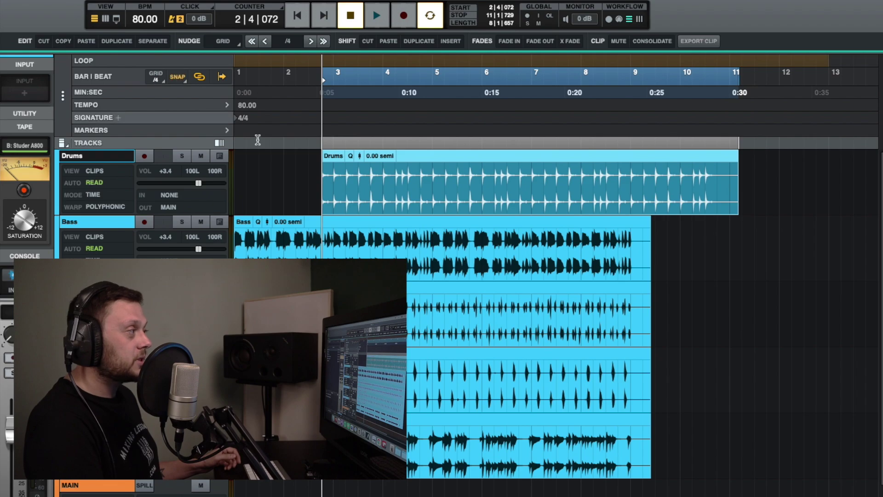
# - Set the grid to 1/16 and shift the Drums clip slightly earlier
pyautogui.click(157, 80)
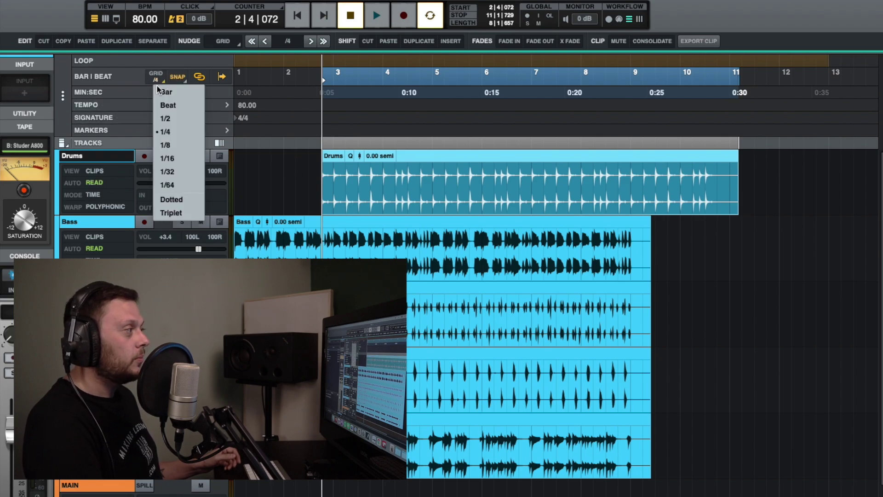
pyautogui.click(179, 159)
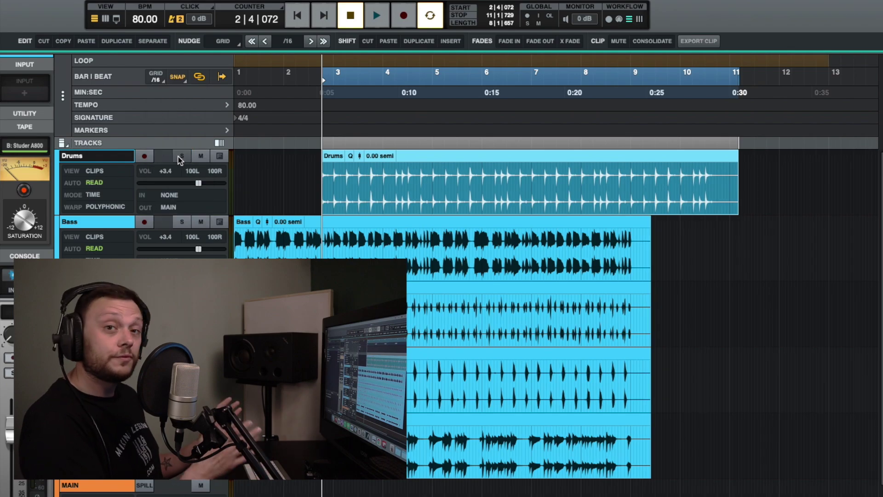
pyautogui.moveTo(333, 166)
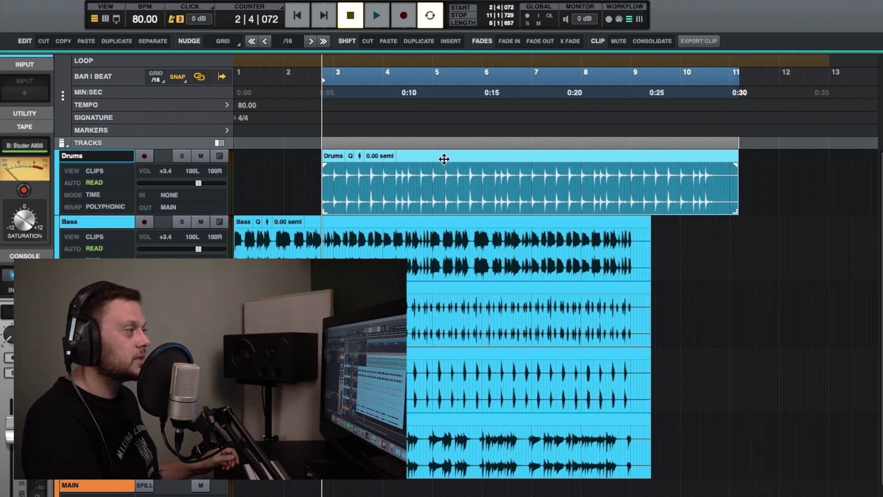
pyautogui.moveTo(444, 158)
pyautogui.mouseDown()
pyautogui.moveTo(434, 158)
pyautogui.moveTo(443, 158)
pyautogui.mouseUp()
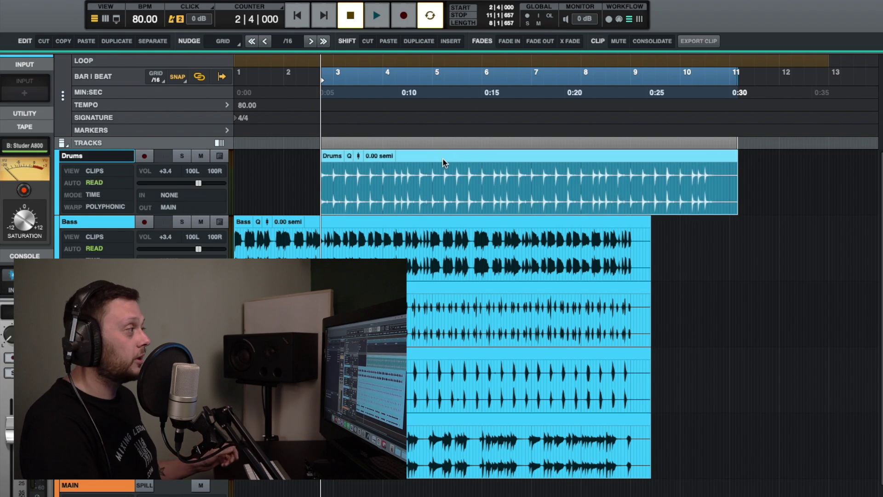
# - Return the grid to 1/4 and drag the Drums clip back to start at 1|1|000
pyautogui.click(156, 80)
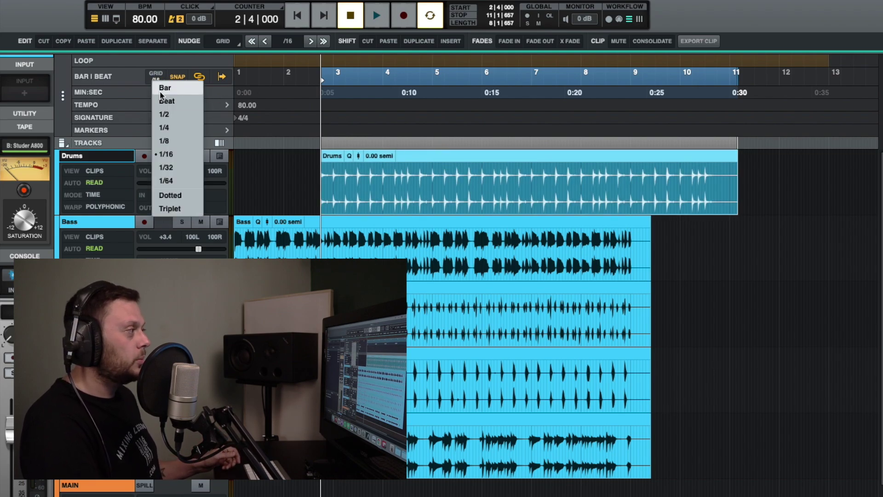
pyautogui.click(175, 129)
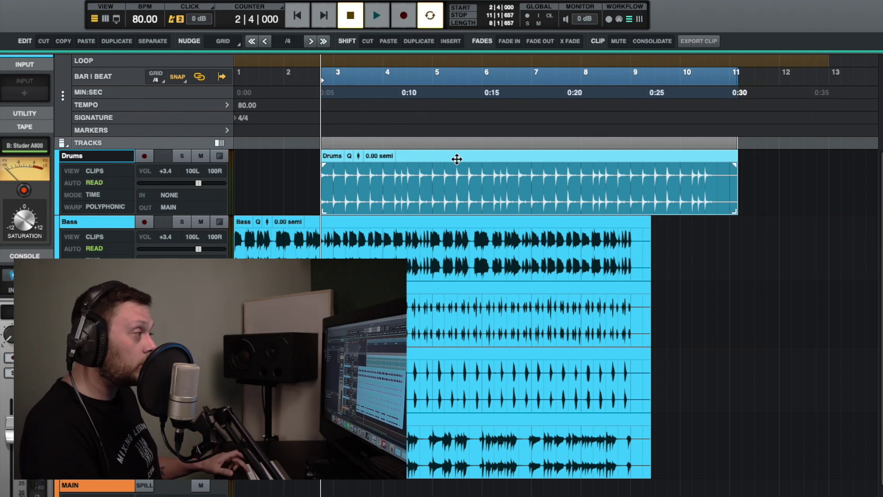
pyautogui.moveTo(457, 160)
pyautogui.mouseDown()
pyautogui.moveTo(479, 160)
pyautogui.moveTo(432, 153)
pyautogui.moveTo(464, 156)
pyautogui.mouseUp()
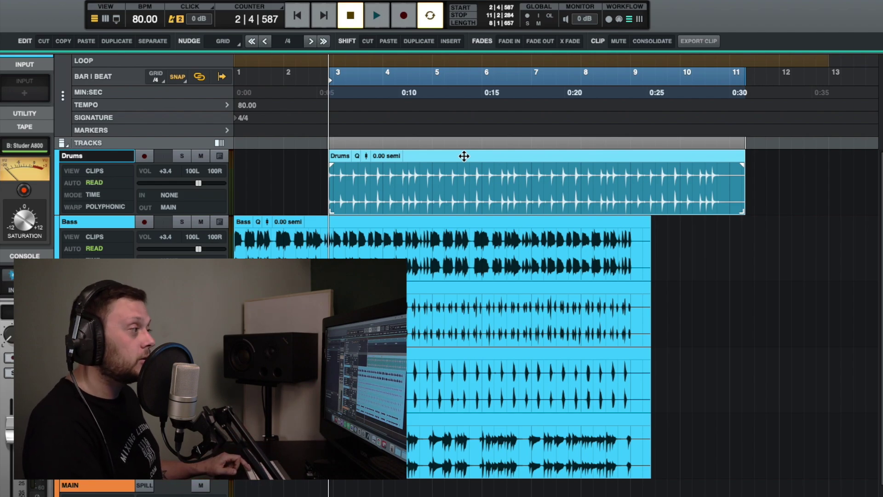
pyautogui.moveTo(464, 156); pyautogui.dragTo(367, 160)
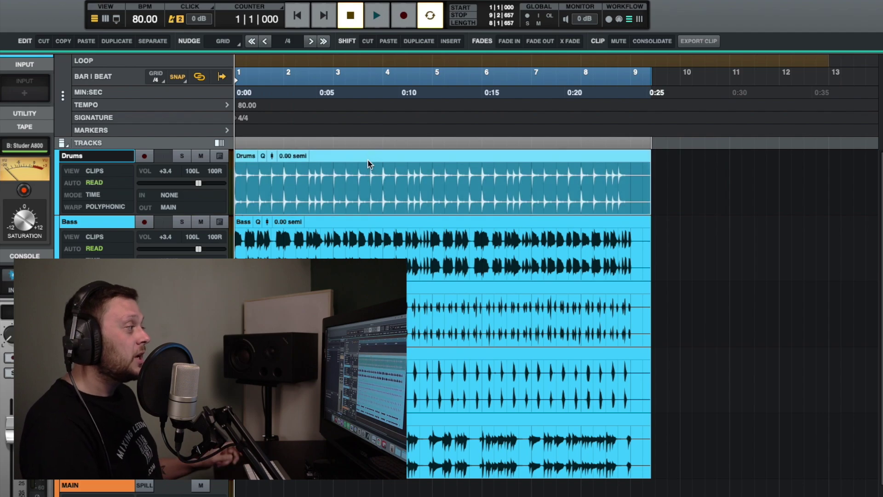
pyautogui.click(63, 144)
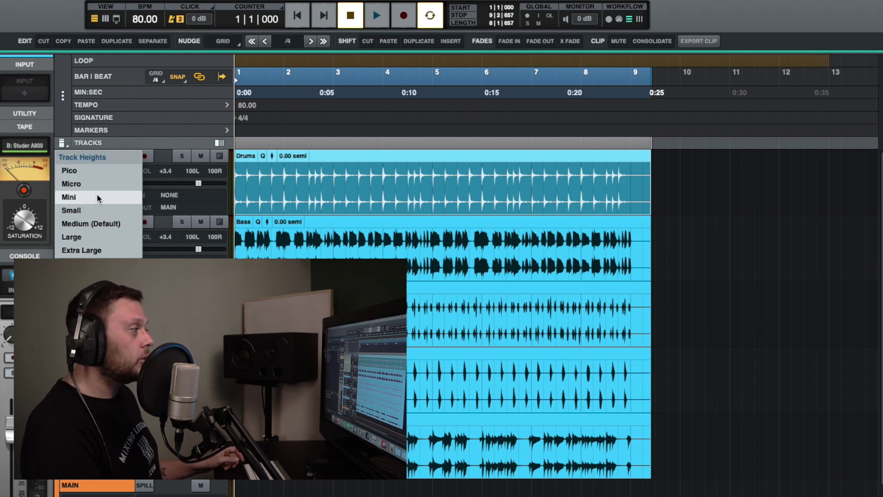
pyautogui.click(95, 210)
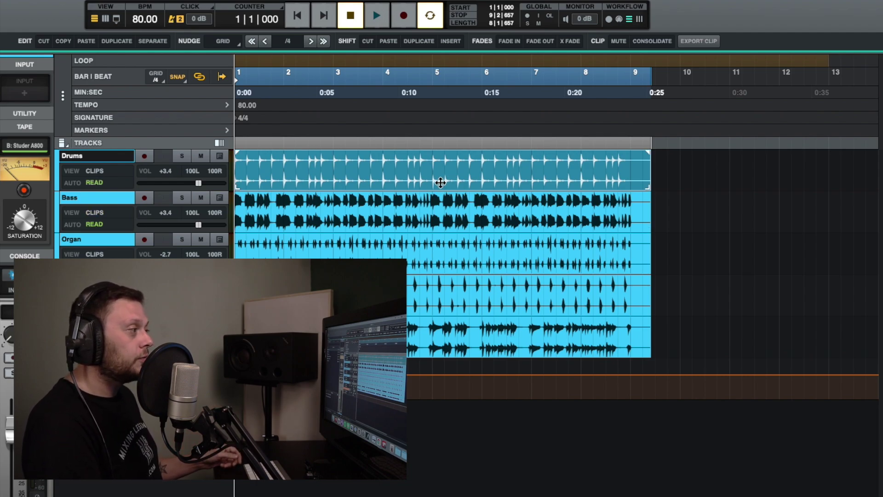
pyautogui.moveTo(441, 183); pyautogui.dragTo(420, 187)
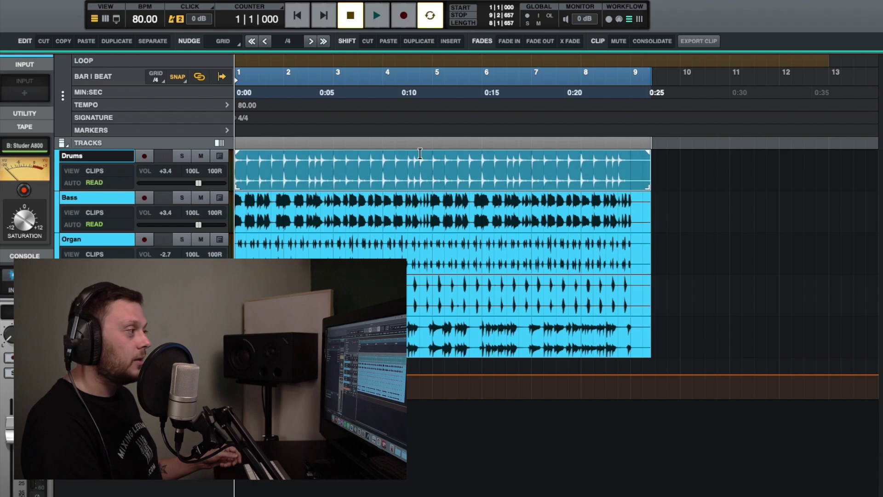
pyautogui.moveTo(420, 162)
pyautogui.mouseDown()
pyautogui.moveTo(467, 161)
pyautogui.moveTo(425, 160)
pyautogui.mouseUp()
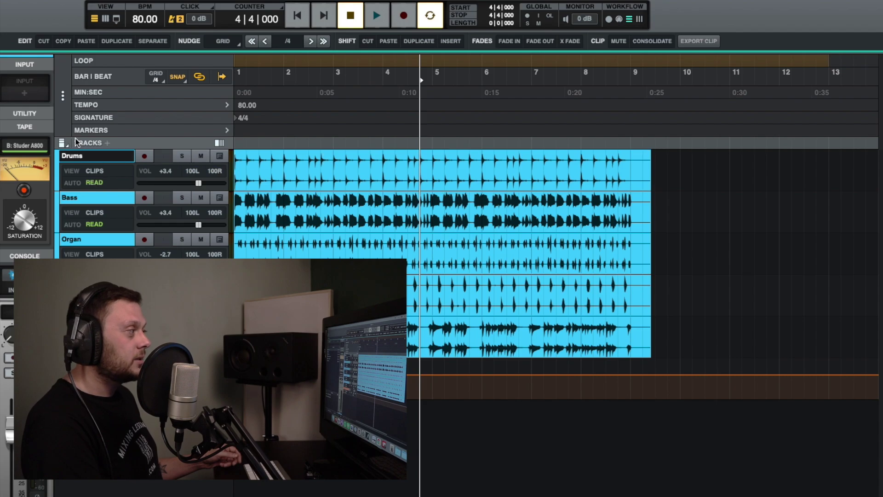
pyautogui.click(62, 143)
pyautogui.click(104, 223)
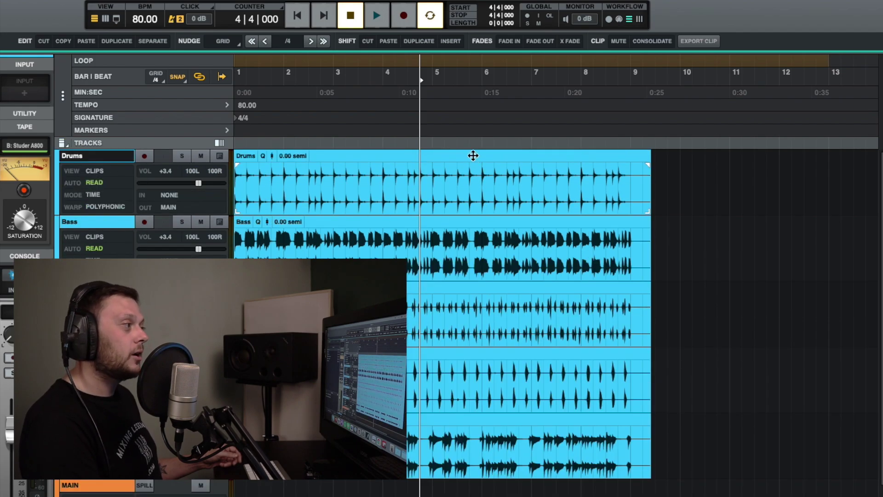
# - Drag across the Drums lane with Snap on to select the range 5|4 to 6|4
pyautogui.moveTo(472, 154); pyautogui.dragTo(440, 161)
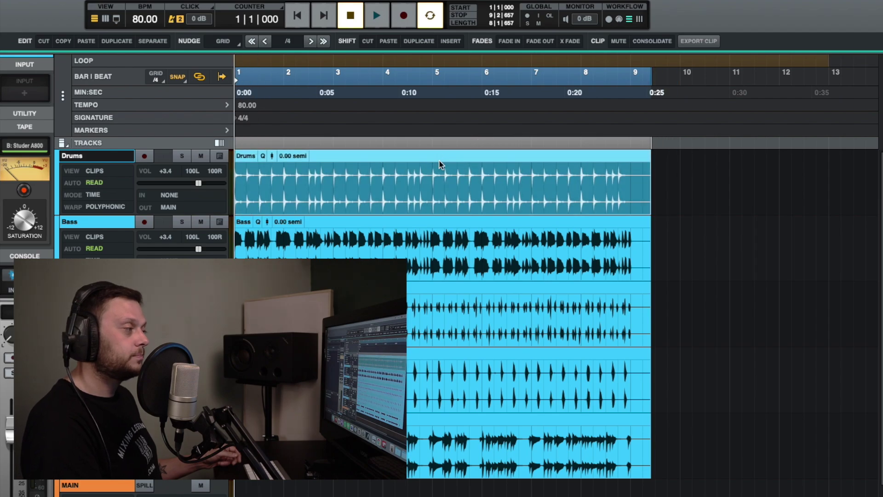
pyautogui.moveTo(420, 188); pyautogui.dragTo(470, 187)
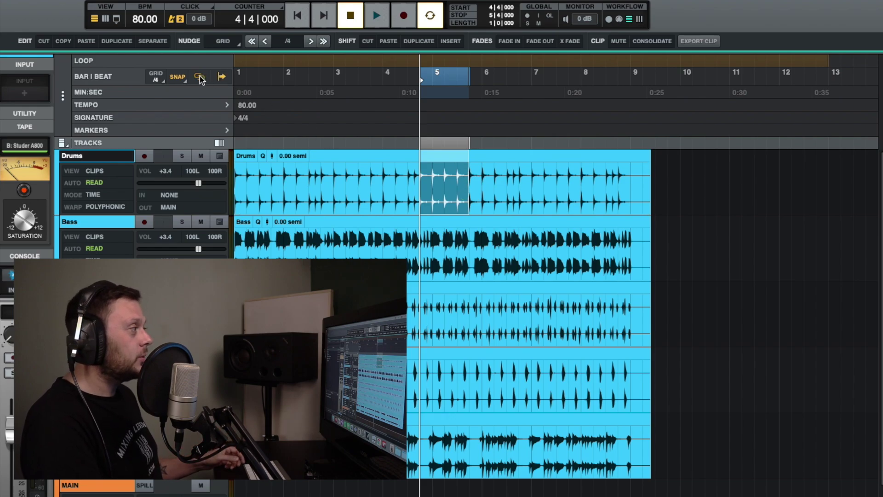
pyautogui.moveTo(356, 186); pyautogui.dragTo(399, 185)
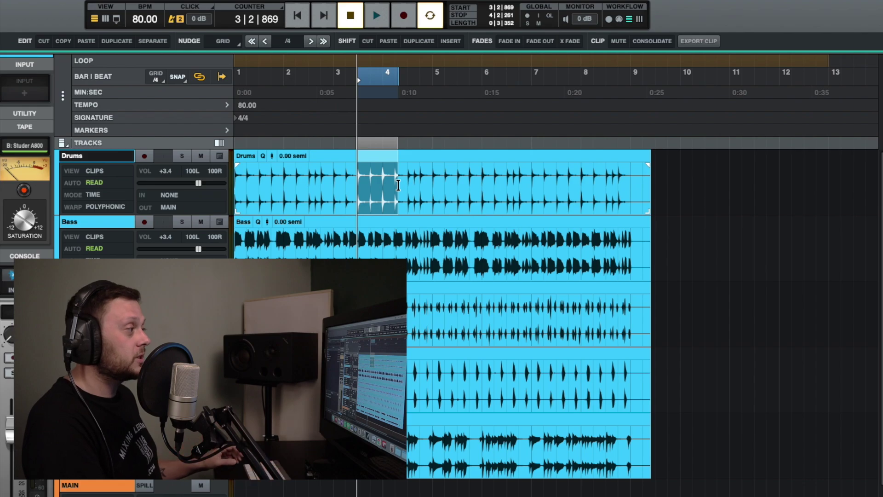
pyautogui.click(175, 74)
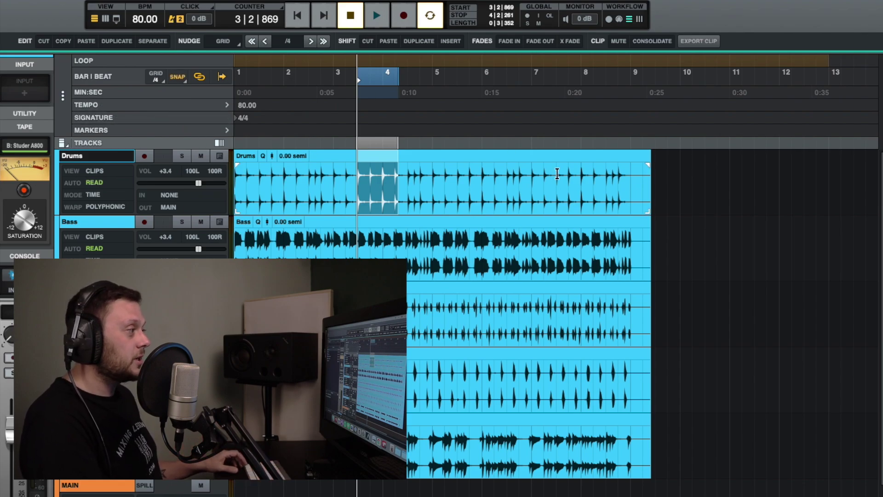
pyautogui.moveTo(419, 184); pyautogui.dragTo(516, 184)
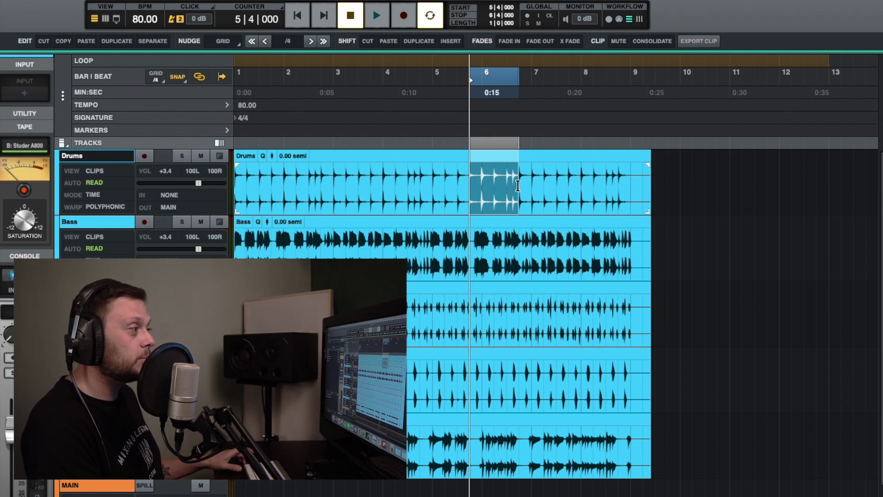
pyautogui.keyDown('shift'); pyautogui.click(555, 185); pyautogui.keyUp('shift')
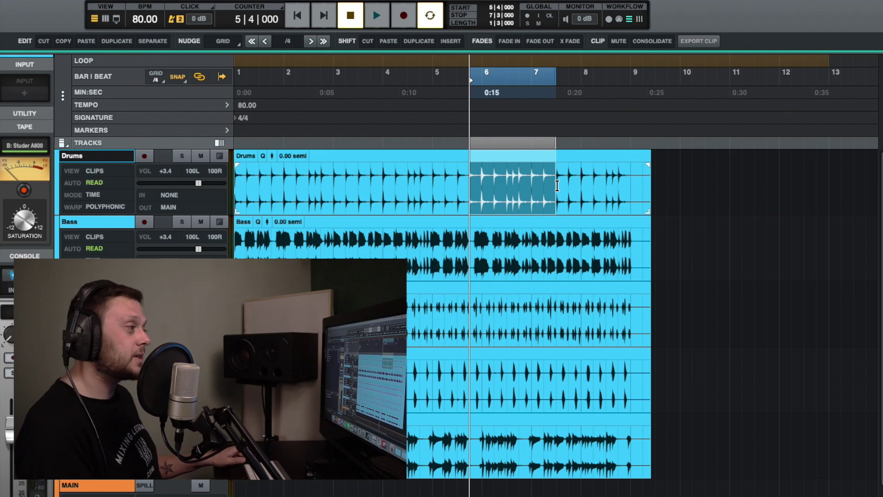
# - Select the whole Drums clip and drag it to start at bar 10|2 in the Bass lane
pyautogui.doubleClick(547, 182)
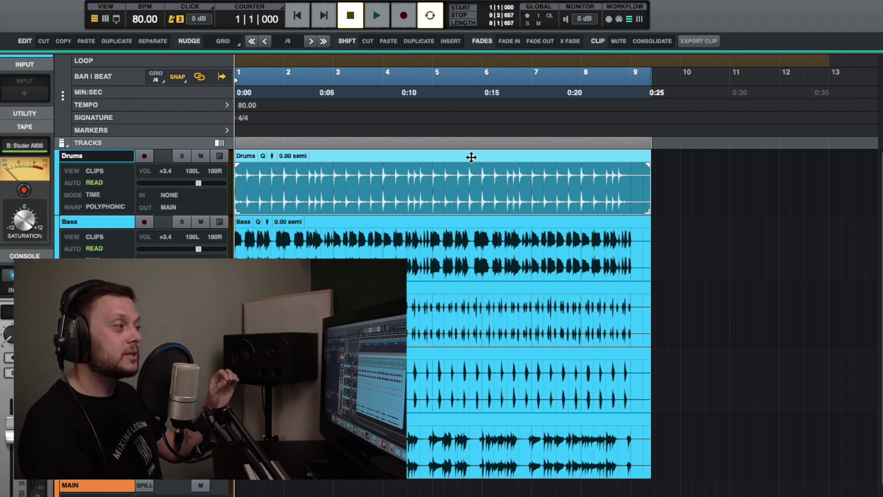
pyautogui.moveTo(471, 157); pyautogui.dragTo(682, 166)
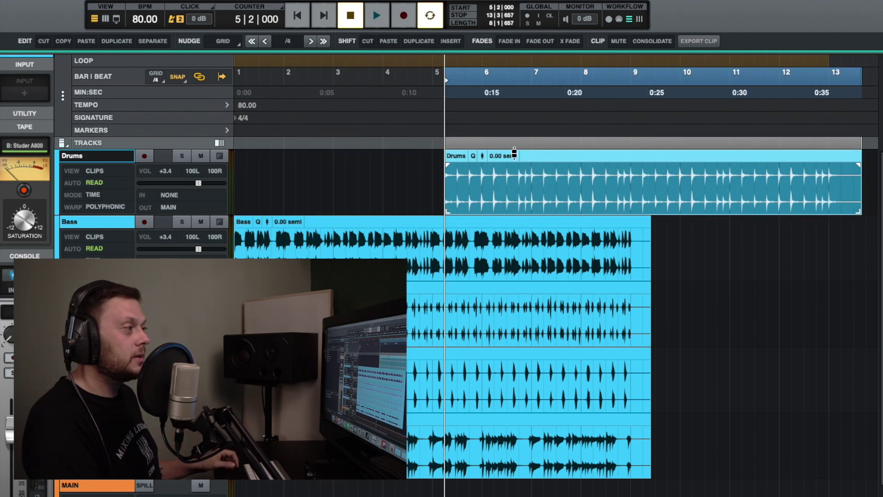
pyautogui.moveTo(539, 158); pyautogui.dragTo(781, 168)
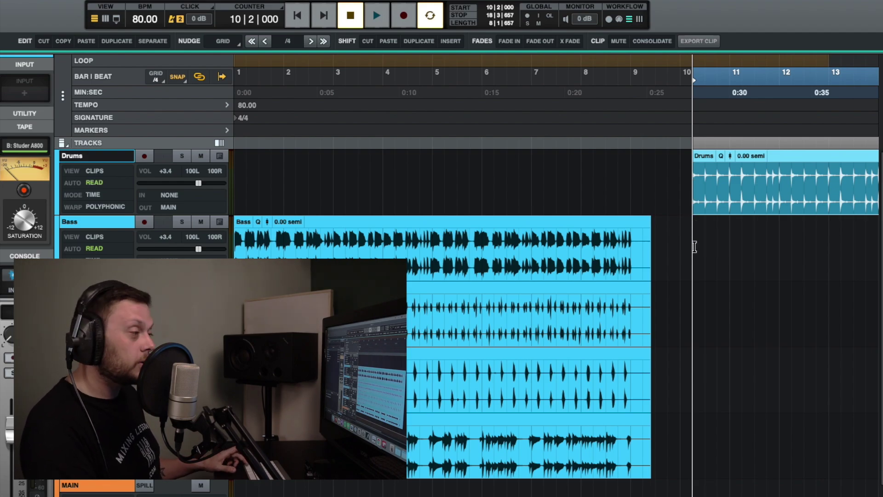
pyautogui.moveTo(806, 161); pyautogui.dragTo(760, 248)
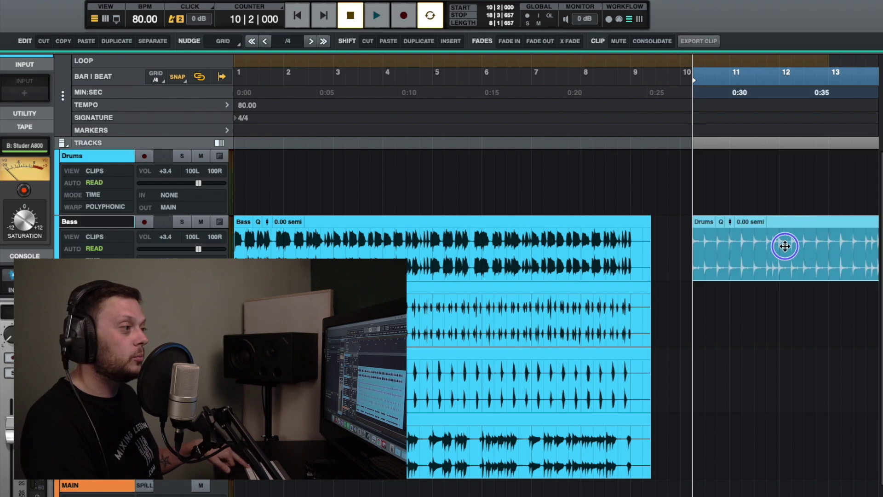
# - Undo the Drums clip's move onto the Bass track, repeat the move, then undo back to bar 1
pyautogui.click(760, 250)
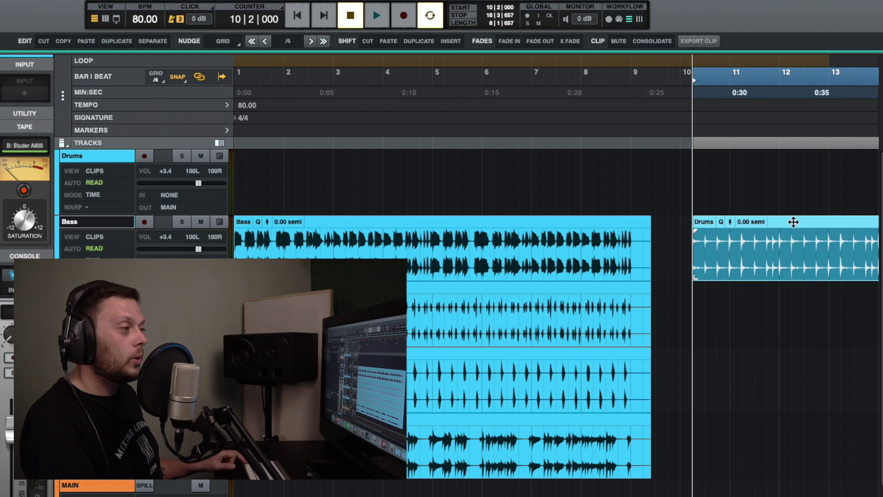
pyautogui.press('super+z')
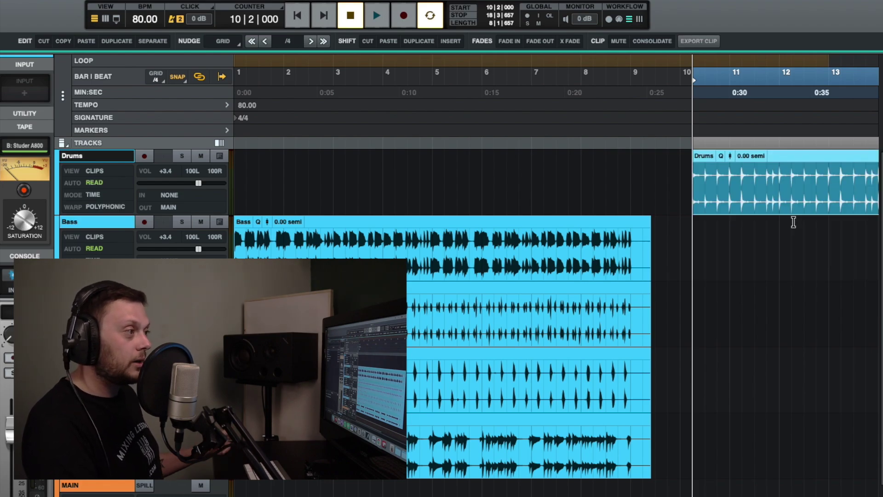
pyautogui.moveTo(797, 157); pyautogui.dragTo(805, 234)
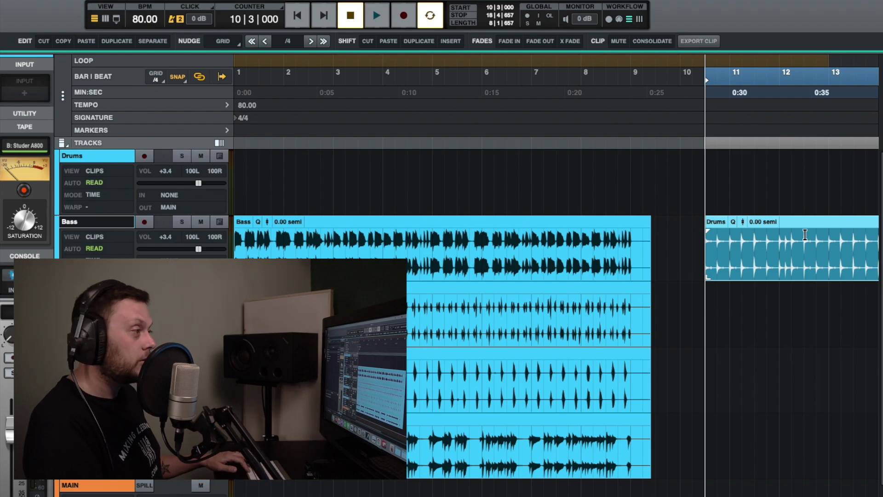
pyautogui.press('super+z')
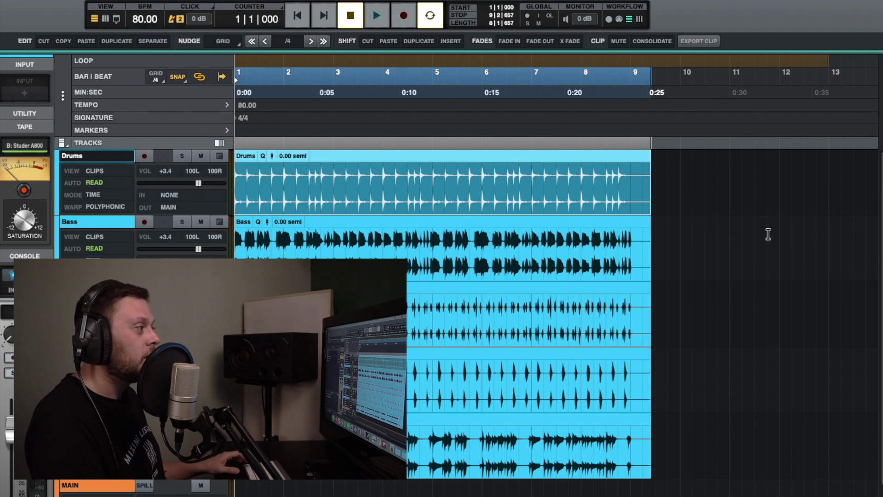
pyautogui.moveTo(418, 181); pyautogui.dragTo(473, 185)
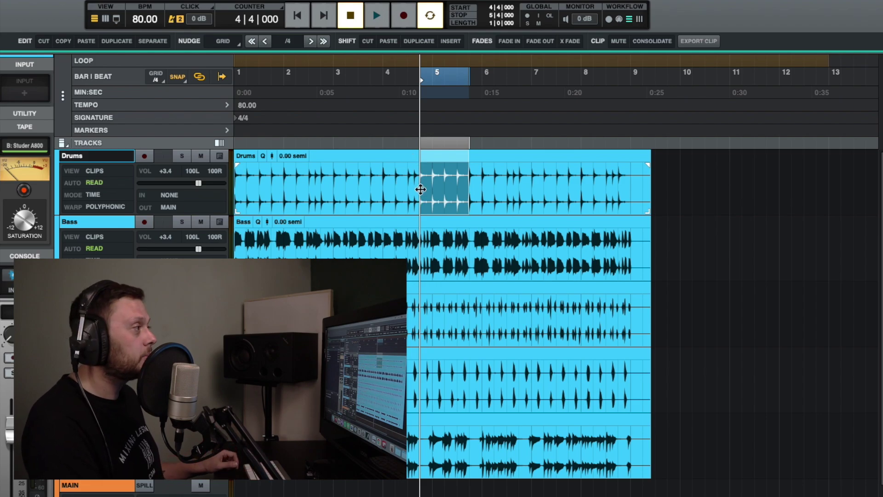
pyautogui.click(368, 42)
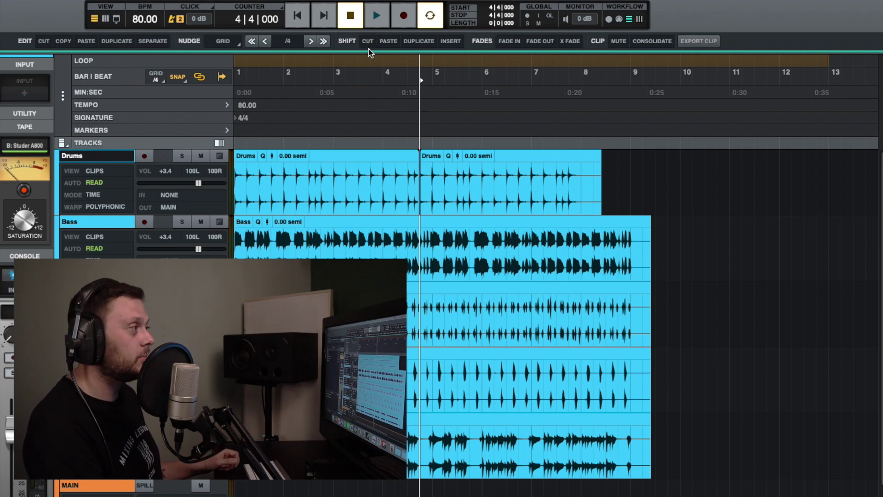
pyautogui.hotkey('ctrl', 'v')
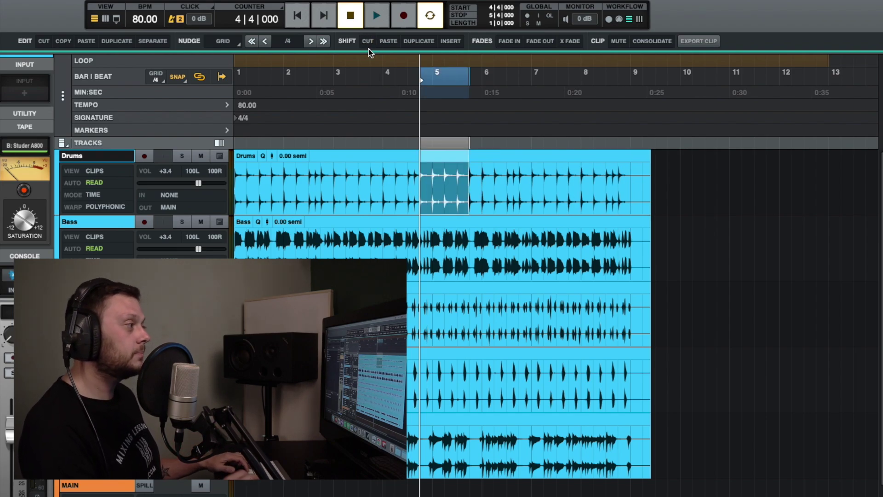
pyautogui.click(361, 182)
pyautogui.moveTo(361, 183); pyautogui.dragTo(407, 185)
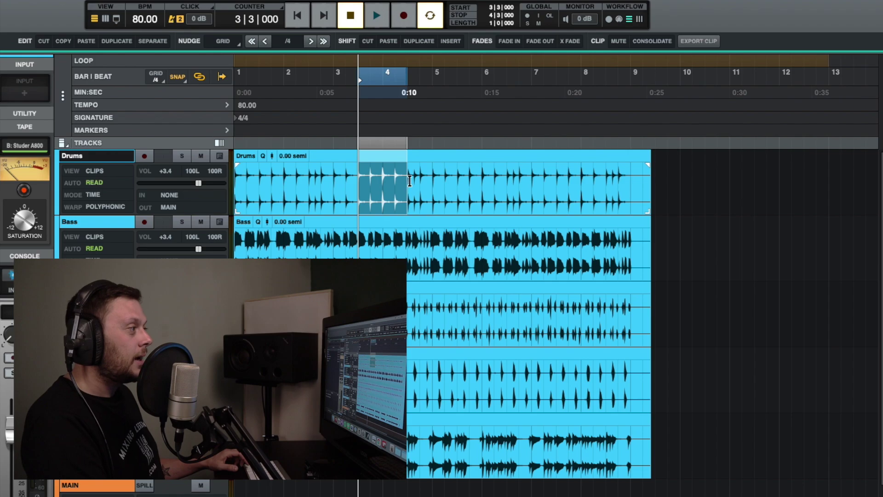
pyautogui.click(440, 92)
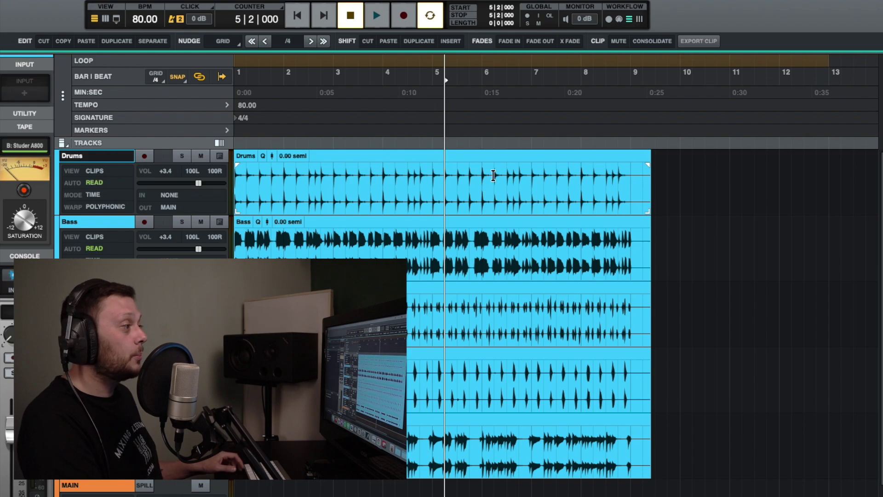
pyautogui.click(392, 41)
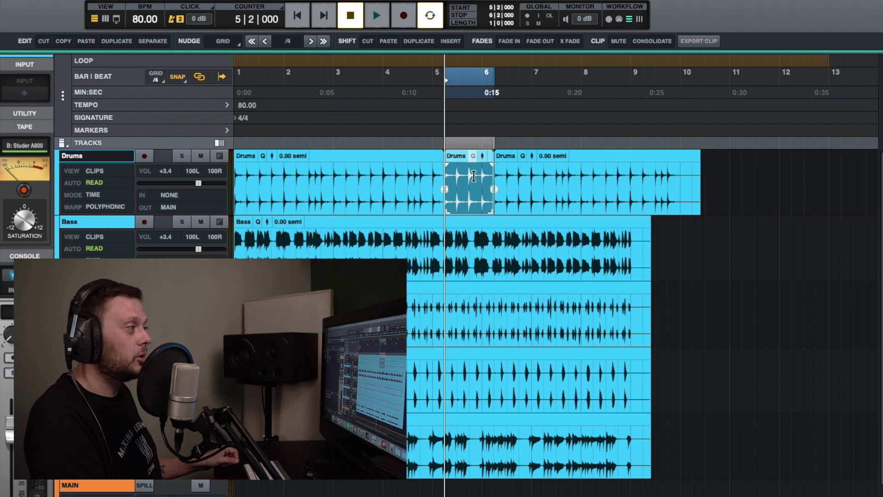
pyautogui.click(531, 181)
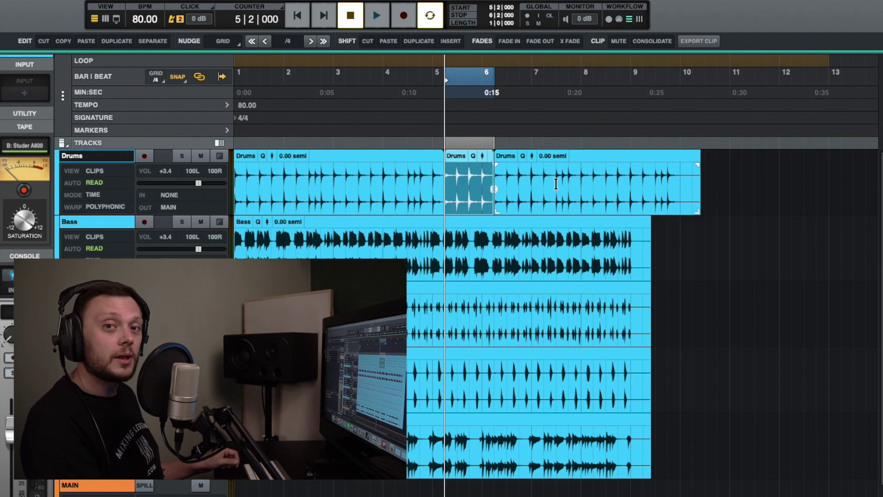
pyautogui.press('super+z')
pyautogui.press('super+z')
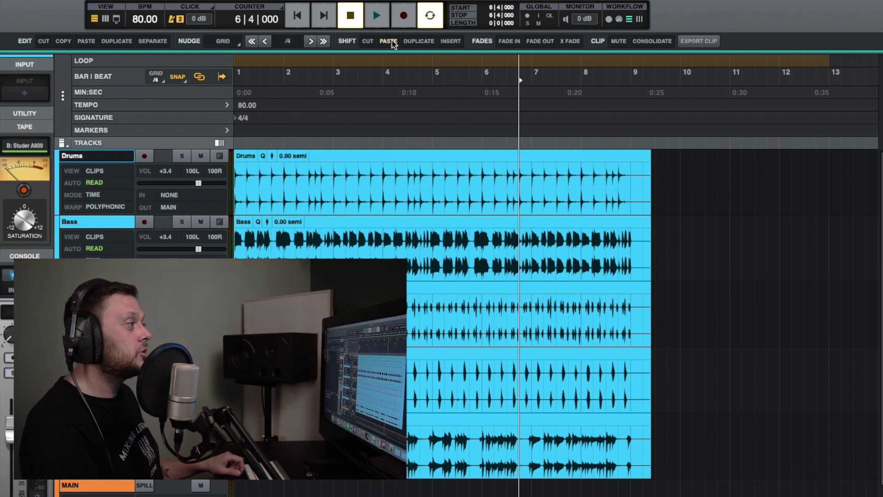
pyautogui.moveTo(372, 184); pyautogui.dragTo(467, 186)
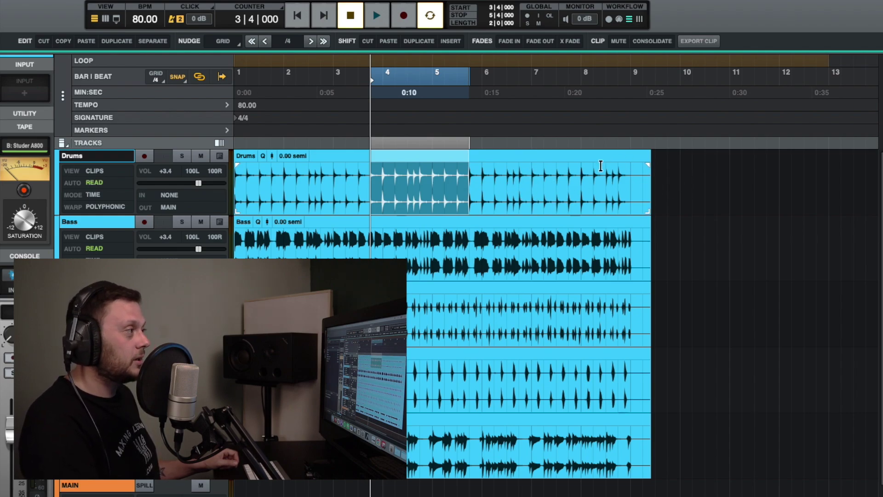
pyautogui.click(421, 42)
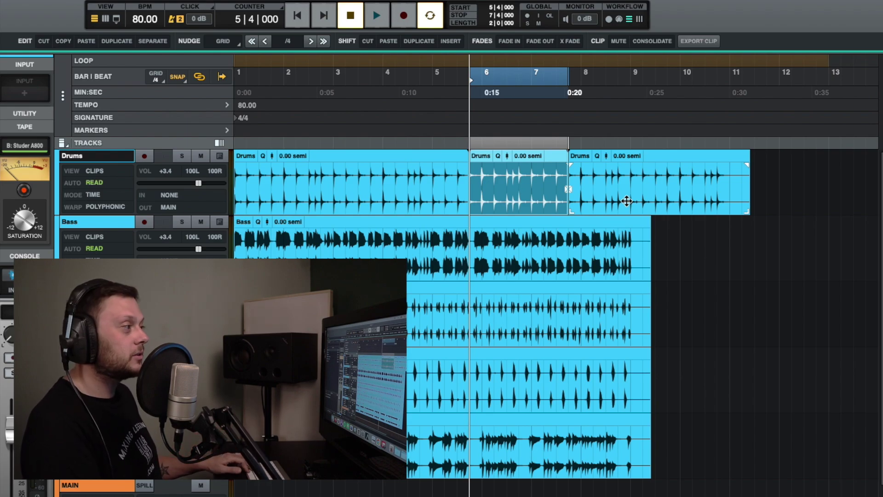
pyautogui.hotkey('ctrl', 'z')
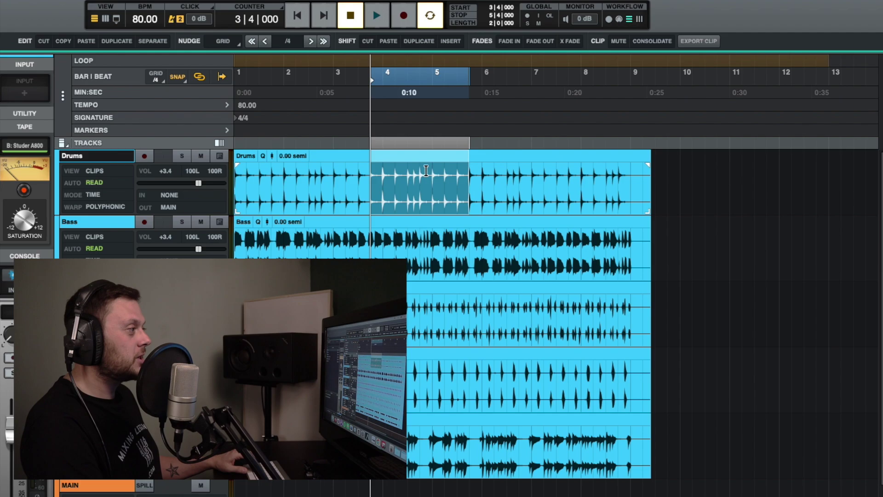
pyautogui.moveTo(480, 180); pyautogui.dragTo(548, 177)
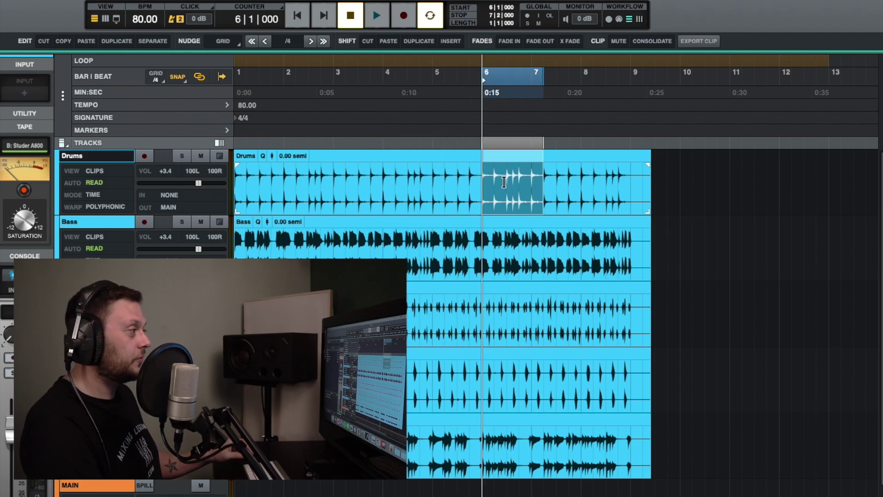
pyautogui.click(353, 181)
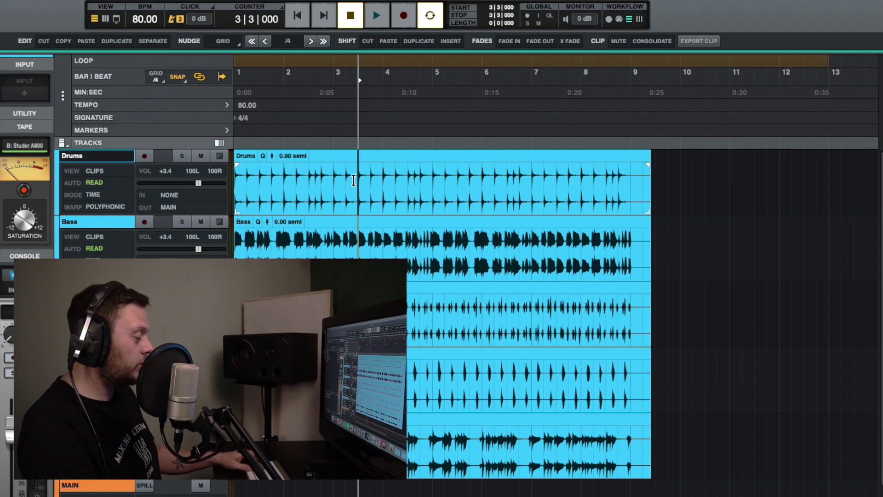
pyautogui.press('super+e')
# - Split the Drums clip at 3|4, bar 4 and each of the following beats
pyautogui.click(371, 181)
pyautogui.press('super+e')
pyautogui.click(385, 180)
pyautogui.press('super+e')
pyautogui.press('Right')
pyautogui.press('super+e')
pyautogui.press('Right')
pyautogui.press('super+e')
pyautogui.press('Right')
pyautogui.press('super+e')
pyautogui.press('Right')
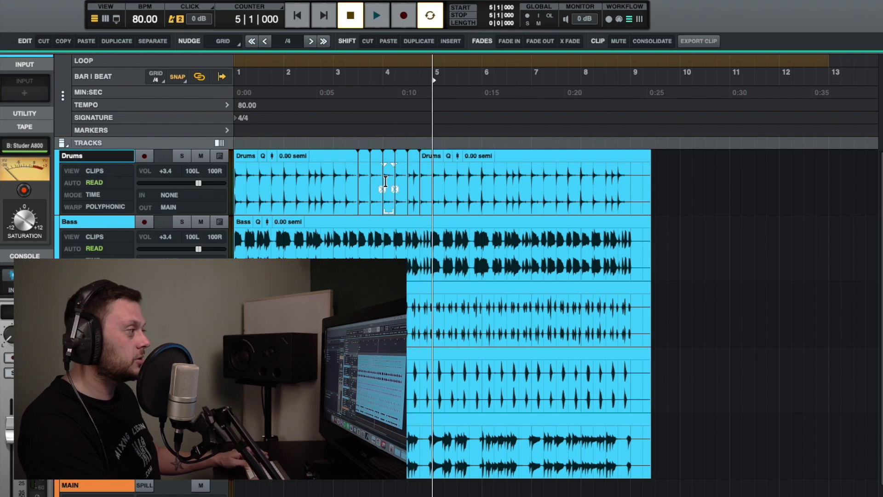
# - Delete the small drum slice at 3|3, undo it, and insert the copied slice at 5|4
pyautogui.click(364, 156)
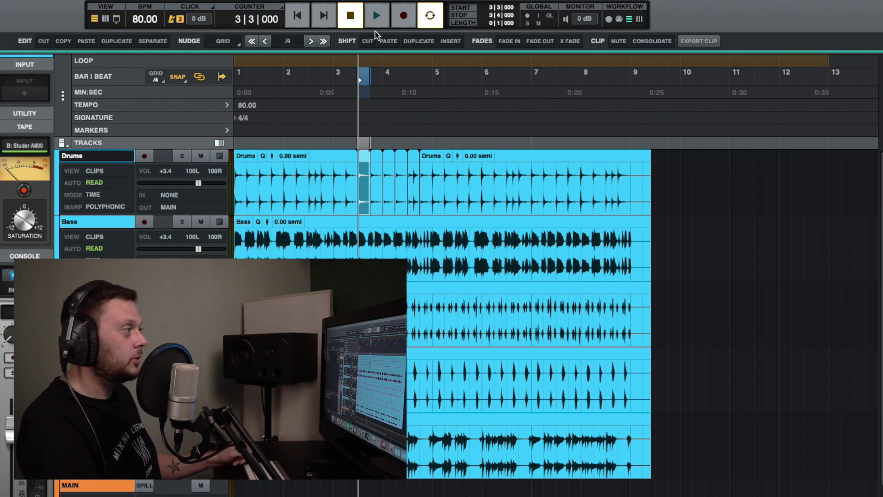
pyautogui.click(369, 42)
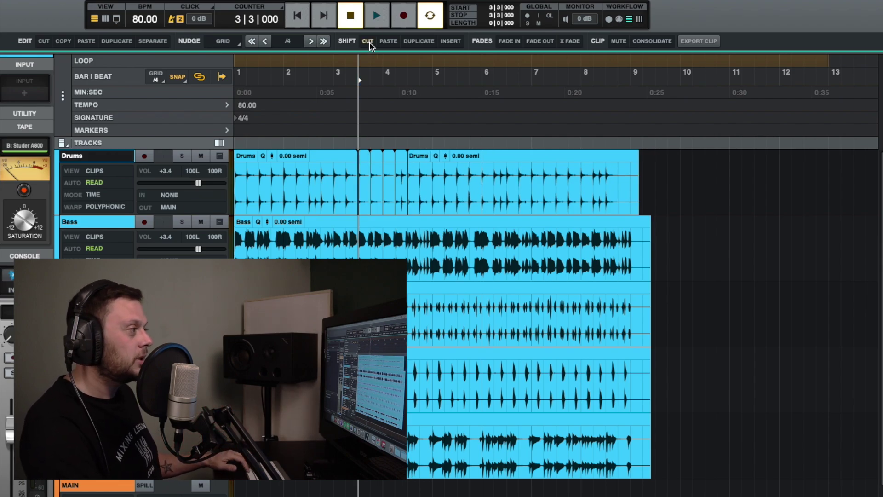
pyautogui.press('super+z')
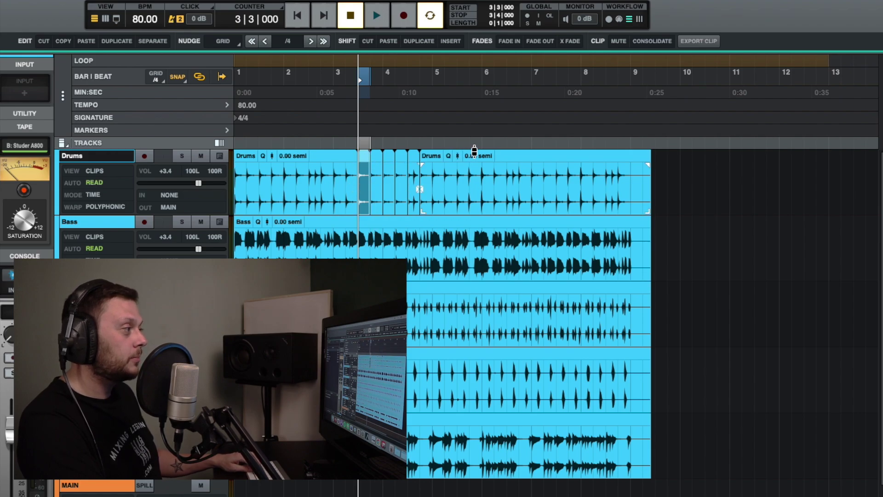
pyautogui.click(470, 178)
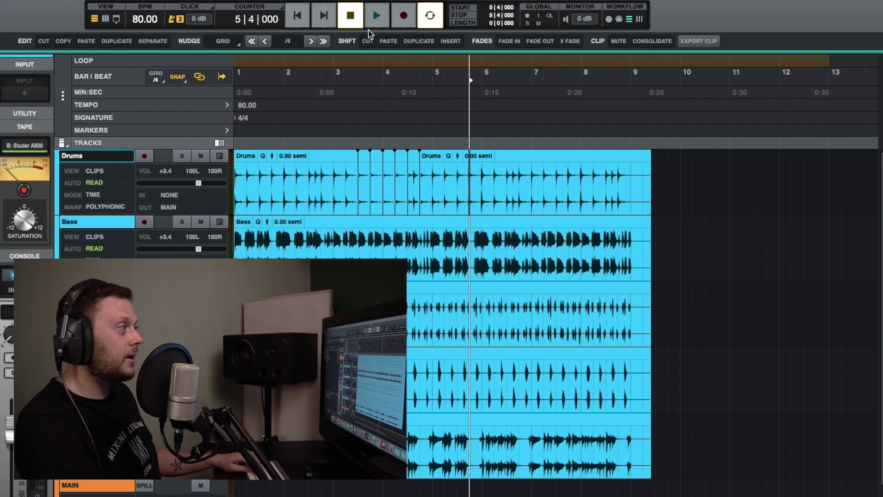
pyautogui.click(385, 40)
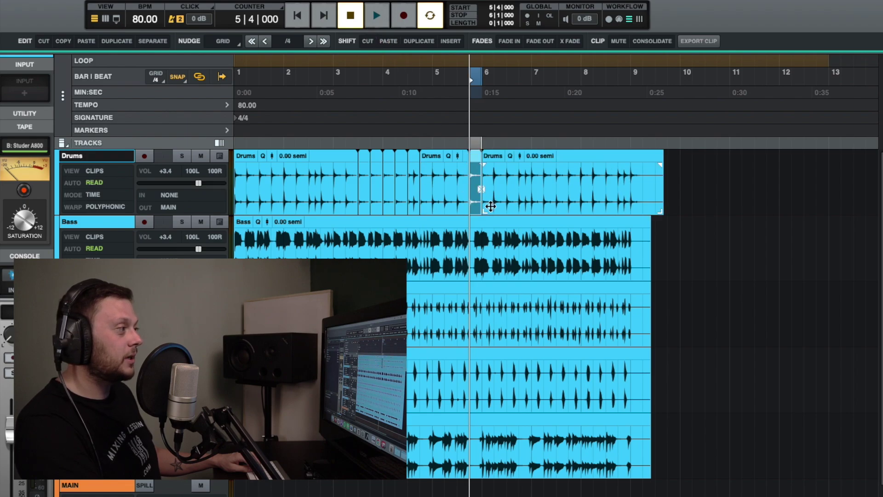
pyautogui.press('Left')
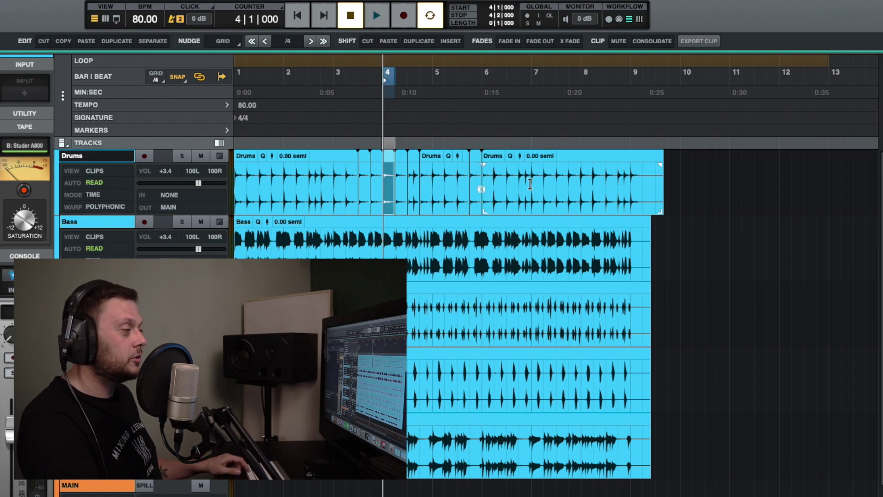
# - Duplicate the bars 6–9 Drums clip, then undo the chopping edits to rejoin Drums
pyautogui.click(570, 155)
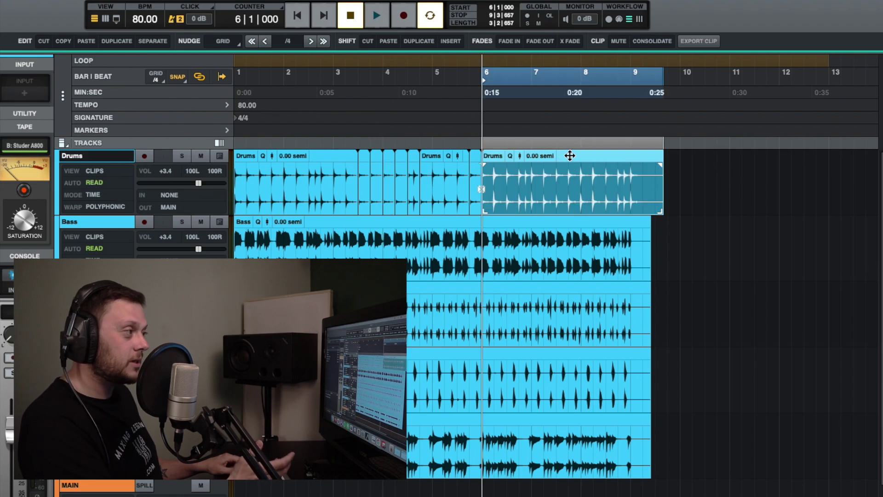
pyautogui.press('super+d')
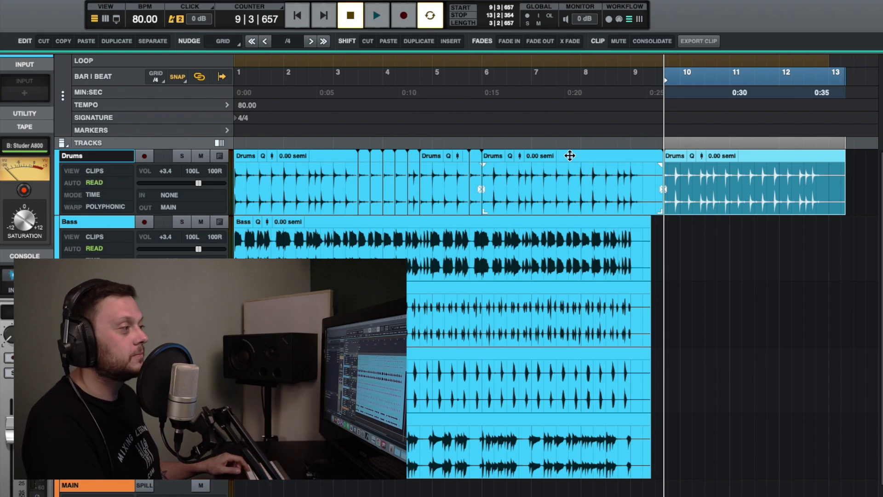
pyautogui.click(588, 157)
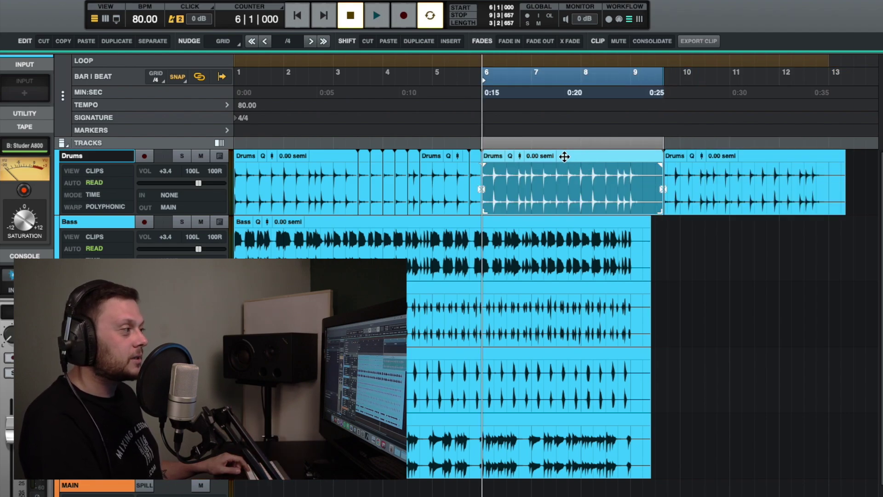
pyautogui.click(431, 157)
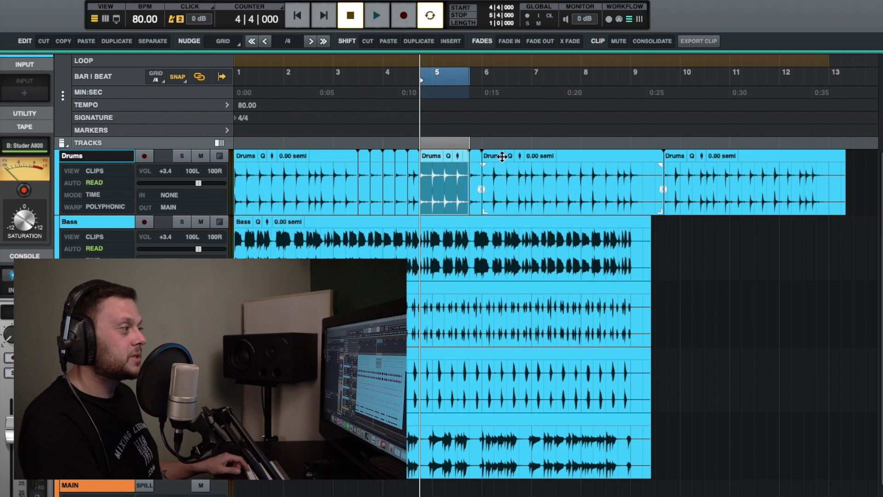
pyautogui.click(531, 182)
pyautogui.moveTo(531, 182)
pyautogui.mouseDown()
pyautogui.moveTo(592, 180)
pyautogui.moveTo(531, 177)
pyautogui.mouseUp()
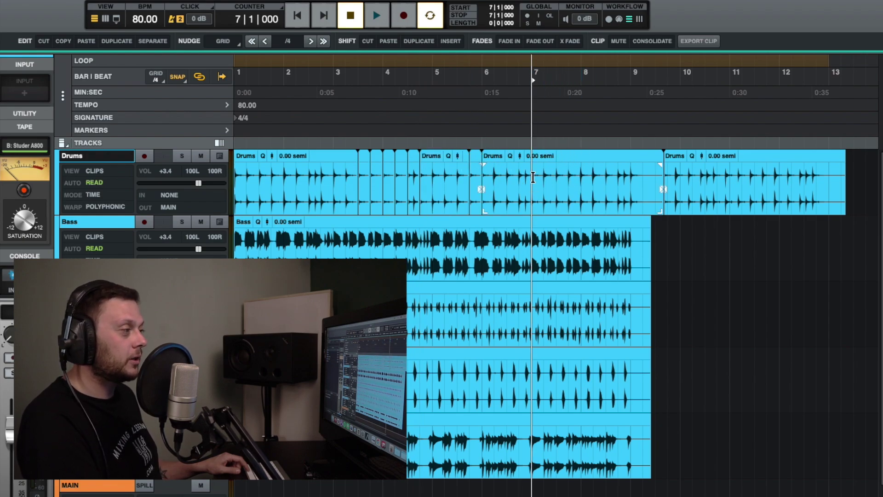
pyautogui.hotkey('ctrl', 'z')
pyautogui.hotkey('ctrl', 'z')
pyautogui.hotkey('ctrl', 'z')
pyautogui.hotkey('ctrl', 'z')
pyautogui.hotkey('ctrl', 'z')
pyautogui.hotkey('ctrl', 'z')
pyautogui.hotkey('ctrl', 'z')
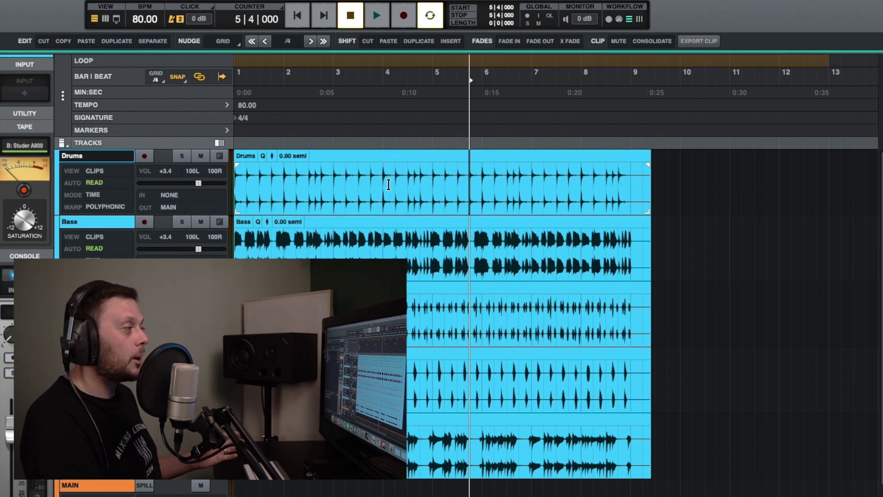
pyautogui.moveTo(372, 186); pyautogui.dragTo(446, 185)
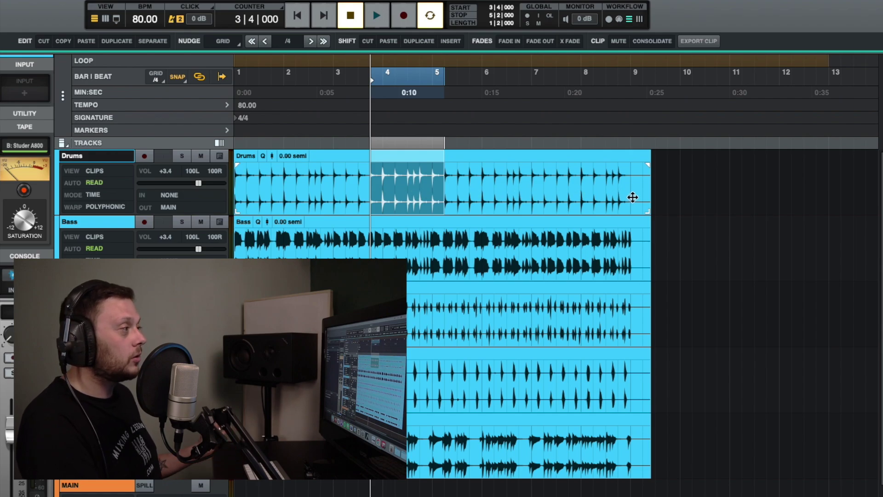
pyautogui.click(447, 43)
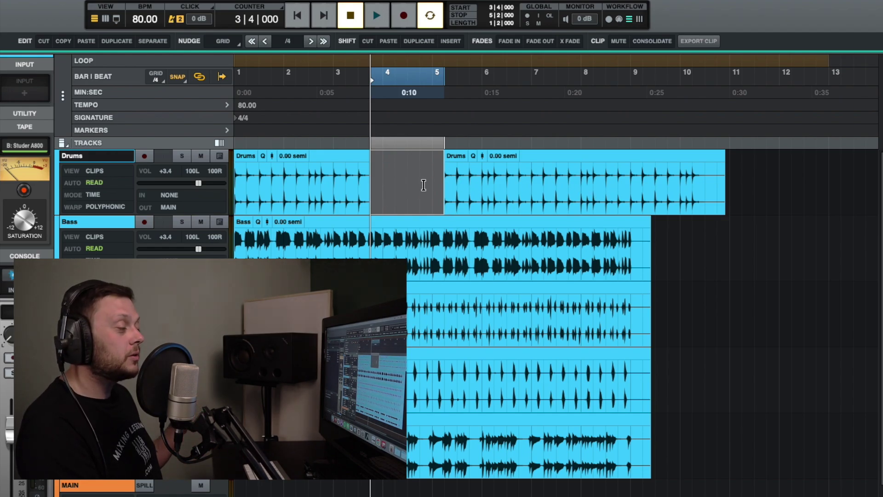
pyautogui.press('super+z')
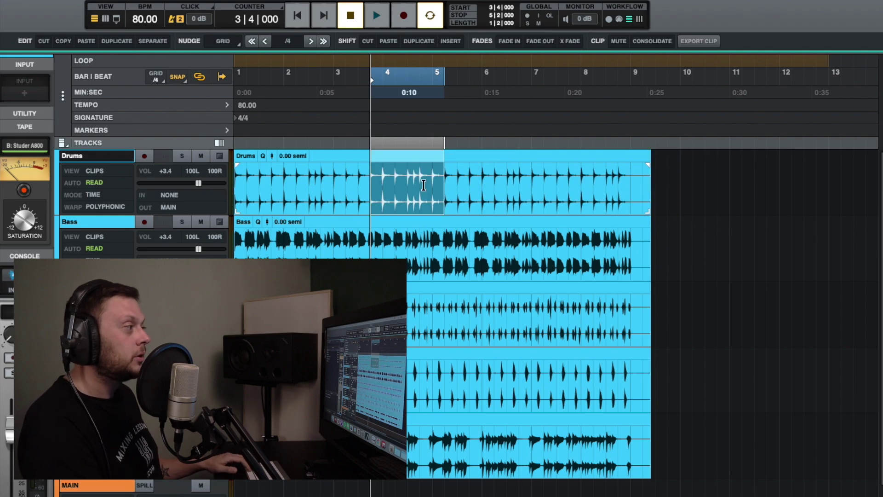
pyautogui.moveTo(468, 145); pyautogui.dragTo(559, 146)
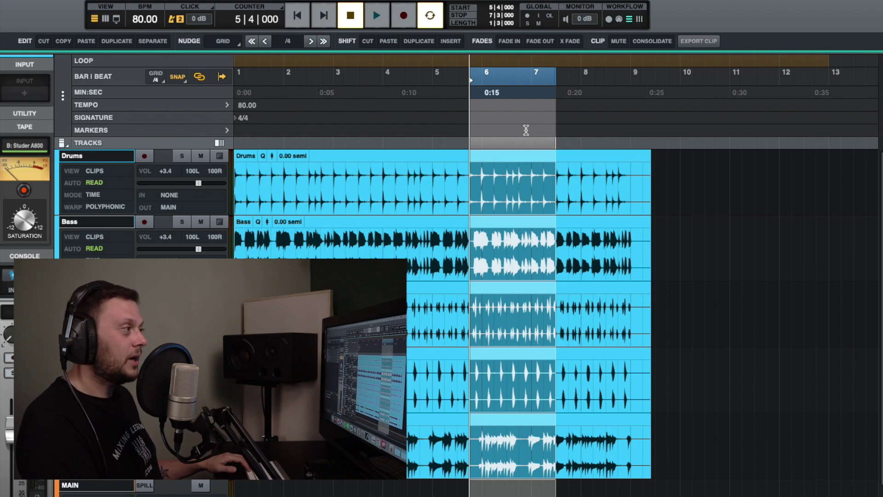
pyautogui.click(466, 47)
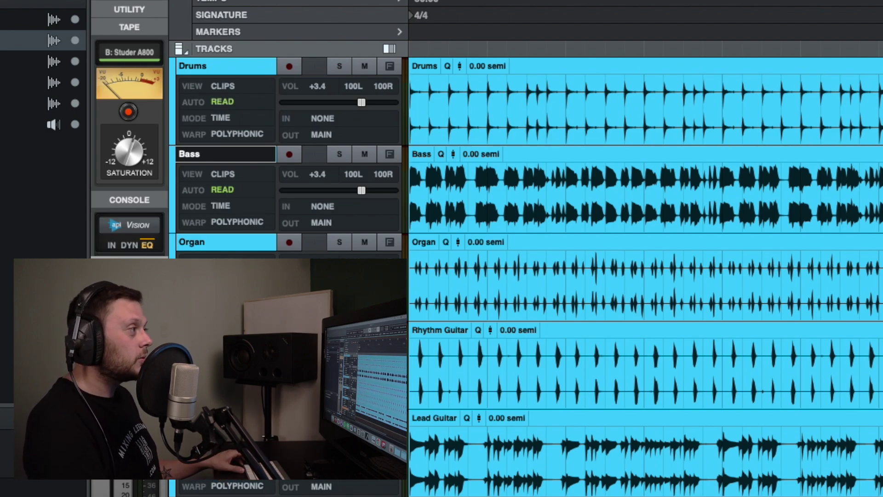
pyautogui.click(448, 96)
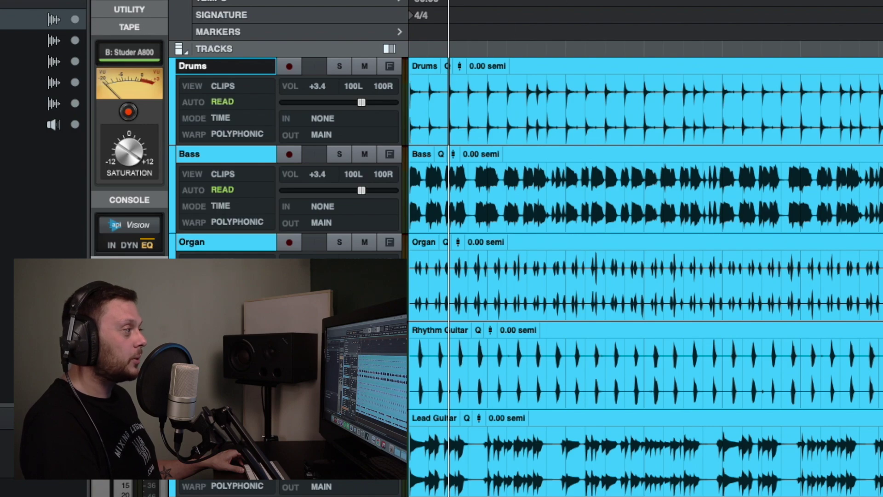
# - Fade in the Drums clip to the playhead, then fade in Bass, Organ and Rhythm Guitar together
pyautogui.moveTo(412, 78); pyautogui.dragTo(449, 77)
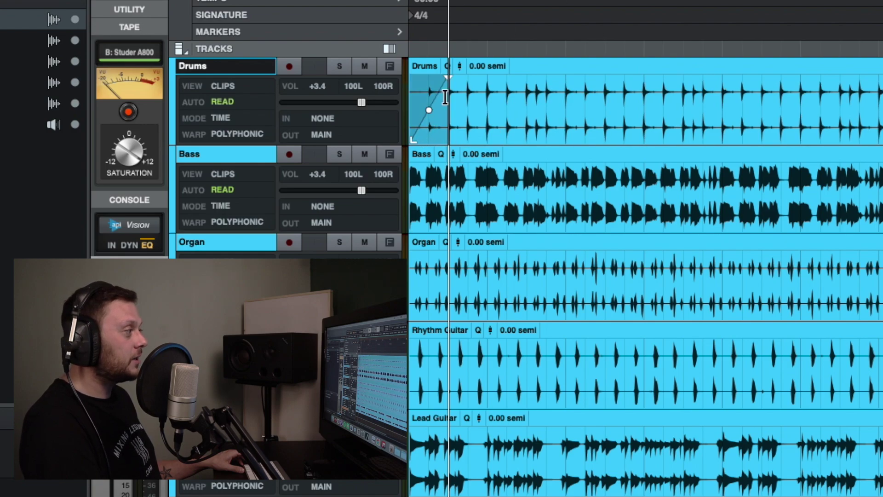
pyautogui.click(237, 158)
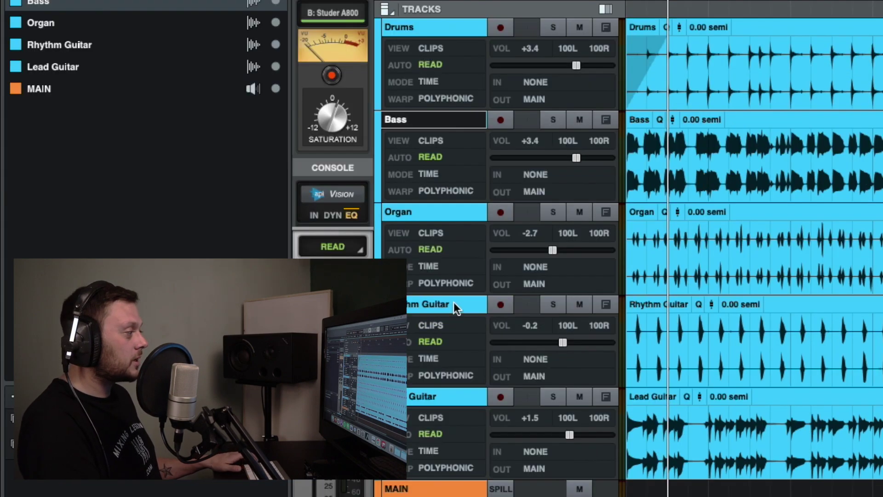
pyautogui.keyDown('shift'); pyautogui.click(454, 301); pyautogui.keyUp('shift')
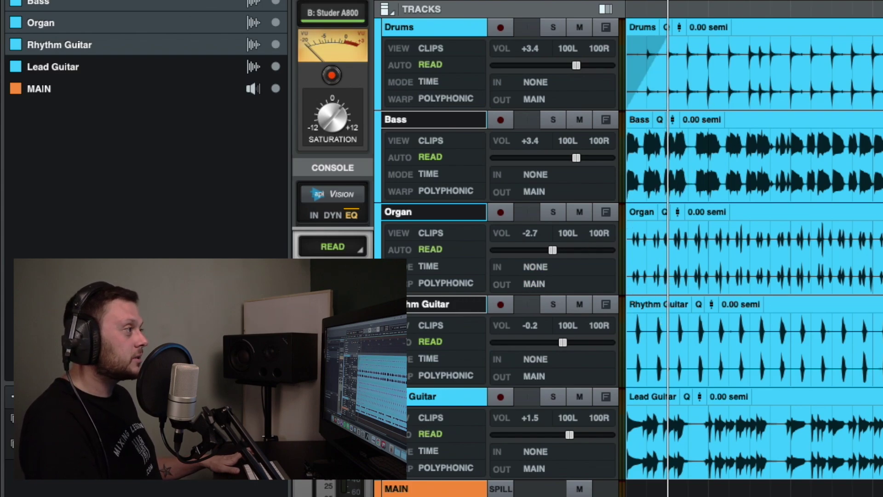
pyautogui.moveTo(630, 317); pyautogui.dragTo(666, 316)
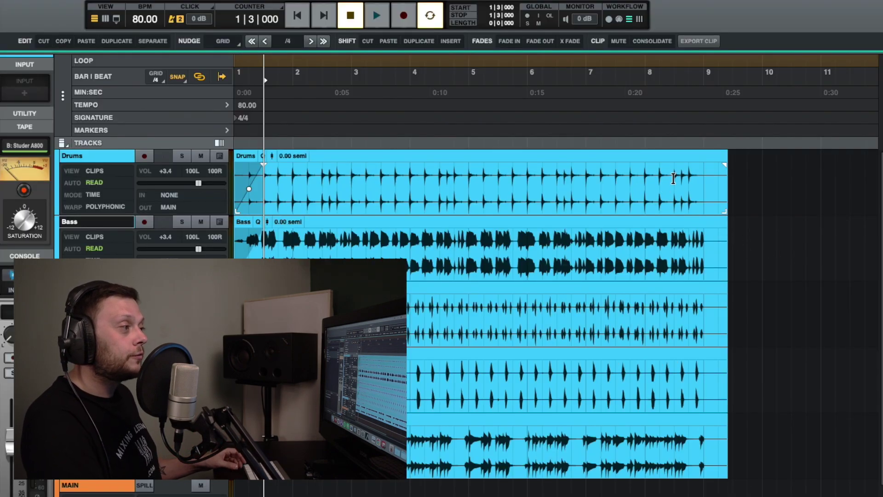
pyautogui.click(673, 179)
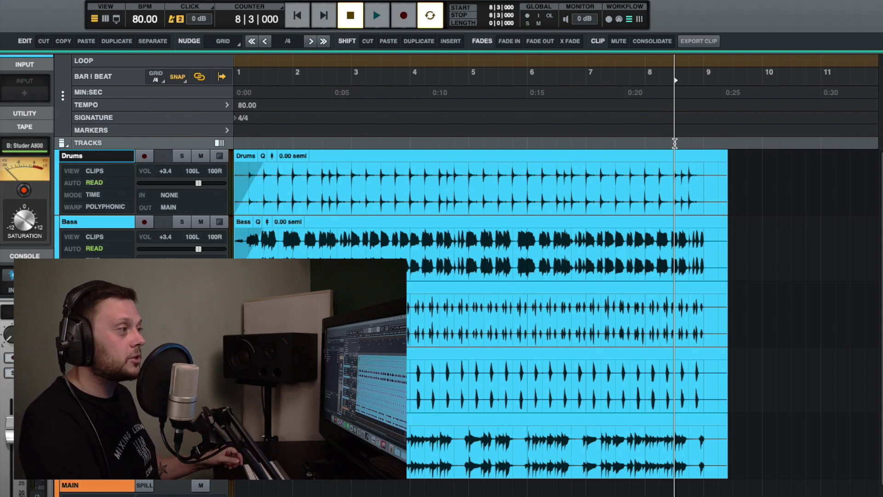
# - Try and undo FADE OUT on all clips, then fade out Drums from about bar 8|3
pyautogui.click(656, 143)
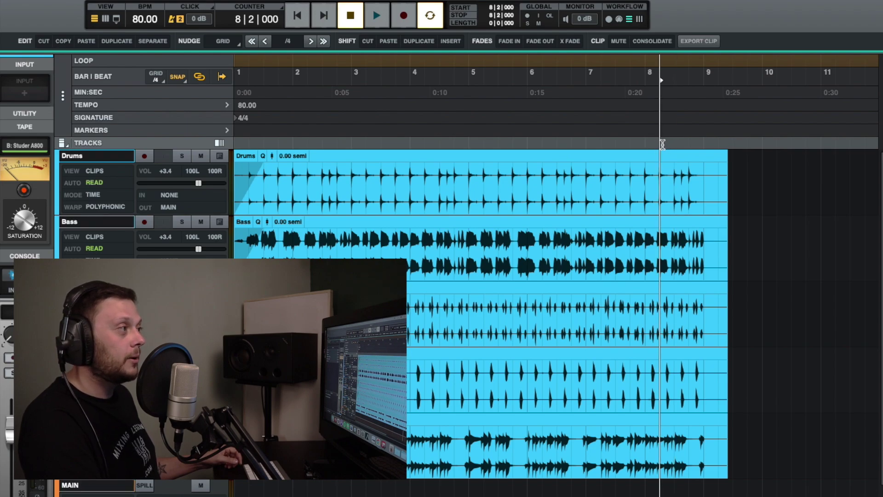
pyautogui.click(540, 41)
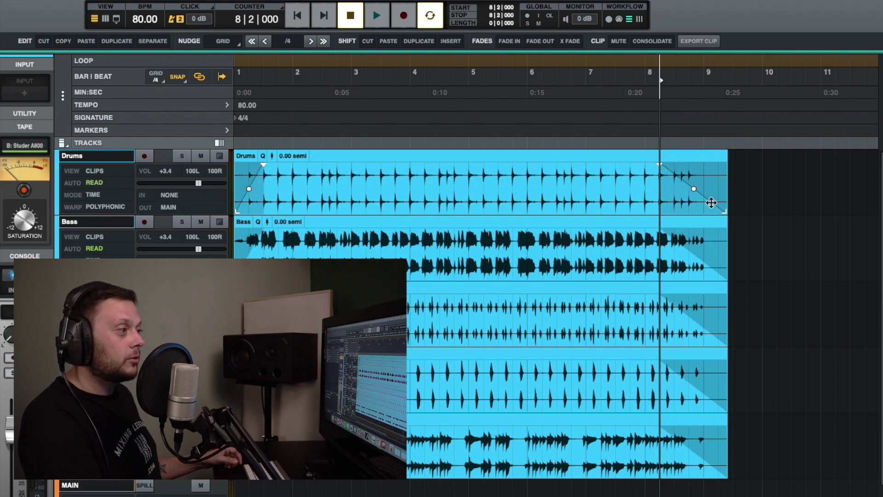
pyautogui.press('super+z')
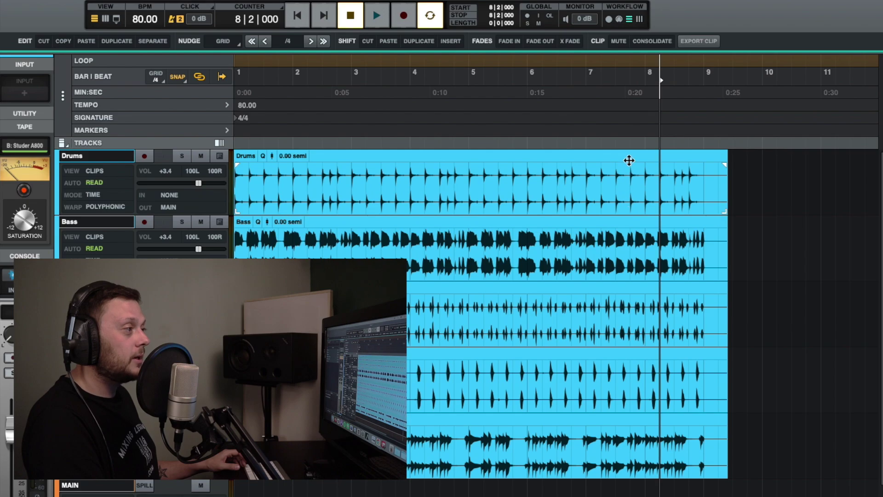
pyautogui.click(725, 166)
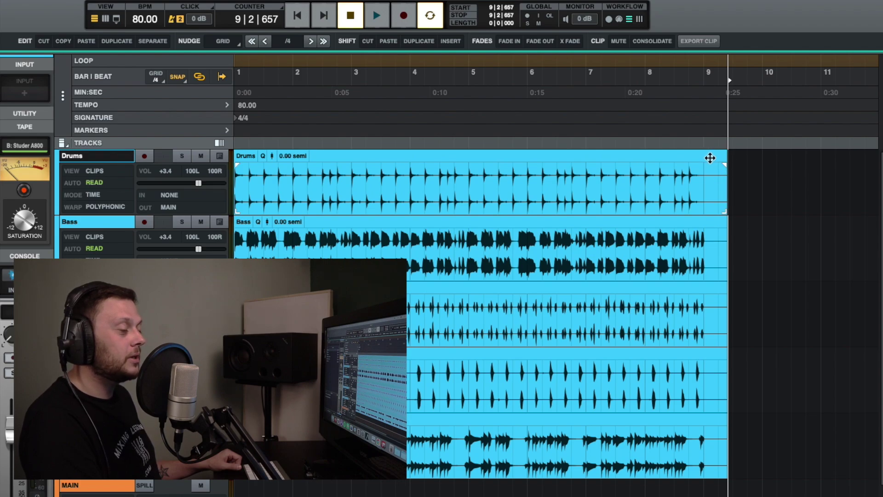
pyautogui.click(722, 166)
pyautogui.moveTo(722, 166); pyautogui.dragTo(671, 165)
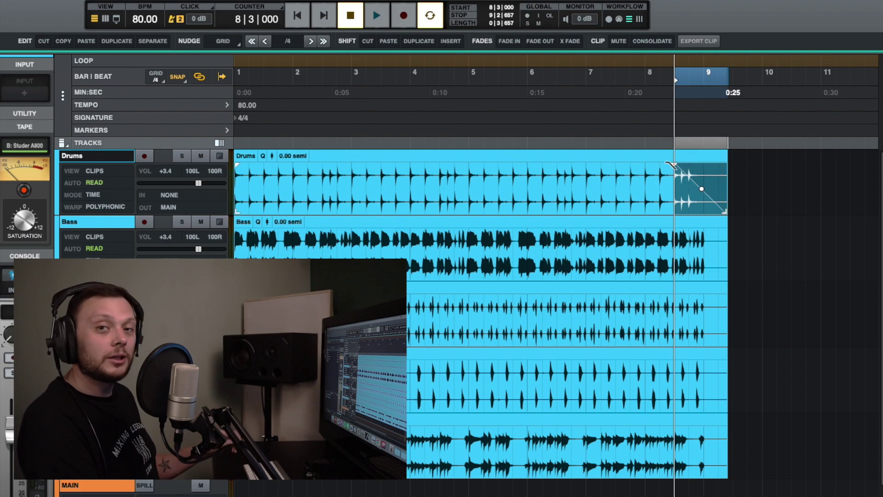
# - Lengthen the Drums fade-in and bend the Drums fade-out into a curve
pyautogui.moveTo(237, 163); pyautogui.dragTo(263, 166)
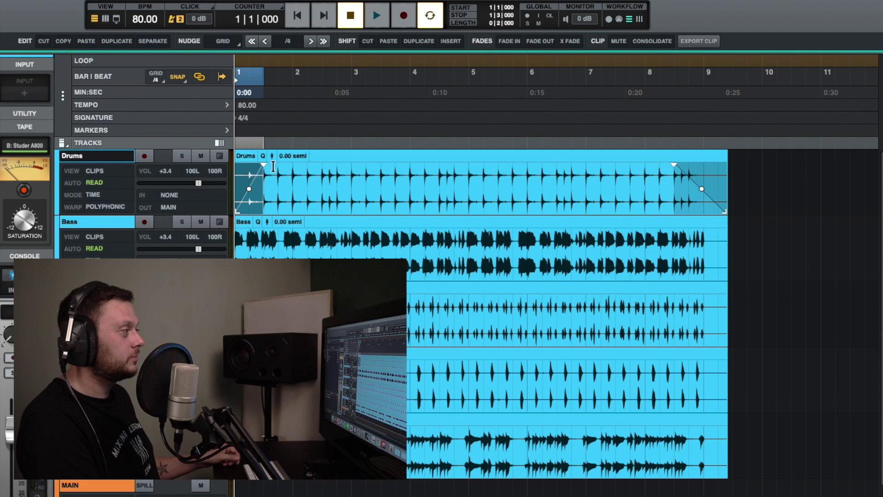
pyautogui.click(765, 190)
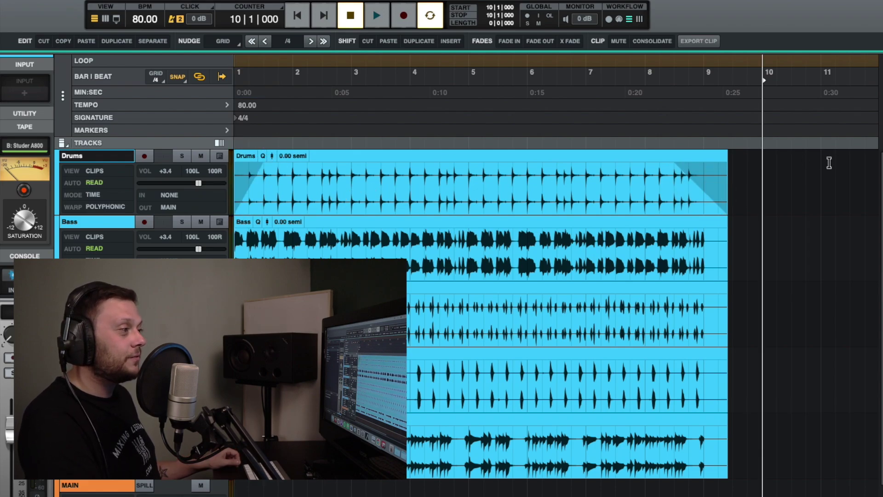
pyautogui.moveTo(675, 165); pyautogui.dragTo(706, 188)
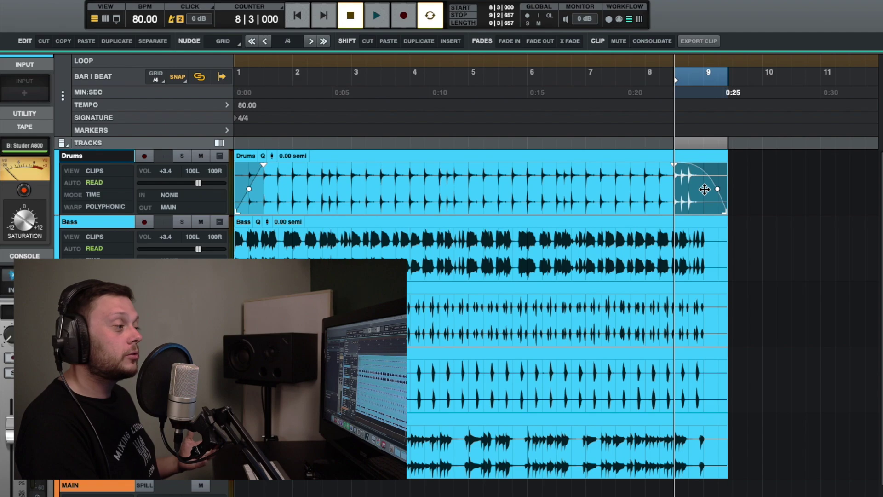
pyautogui.click(484, 176)
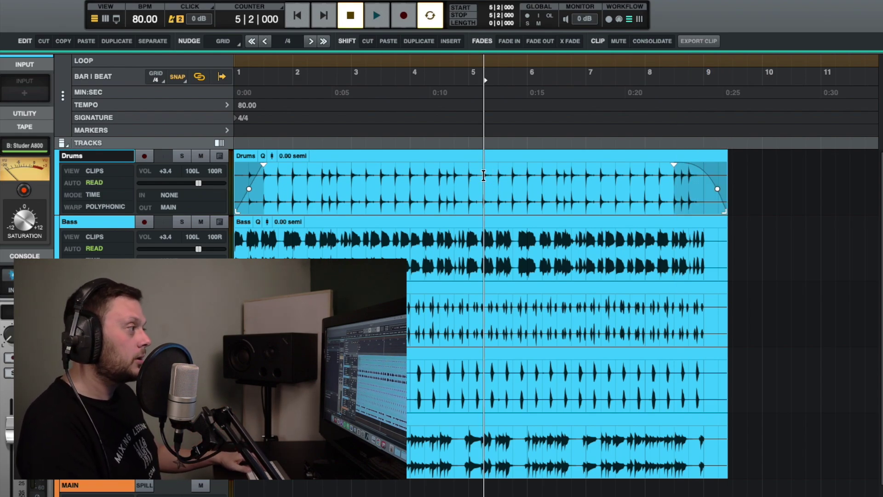
# - Split Drums at 5|2 and crossfade the two pieces over 4|3 to 6|1
pyautogui.press('super+e')
pyautogui.click(528, 184)
pyautogui.moveTo(441, 185); pyautogui.dragTo(527, 184)
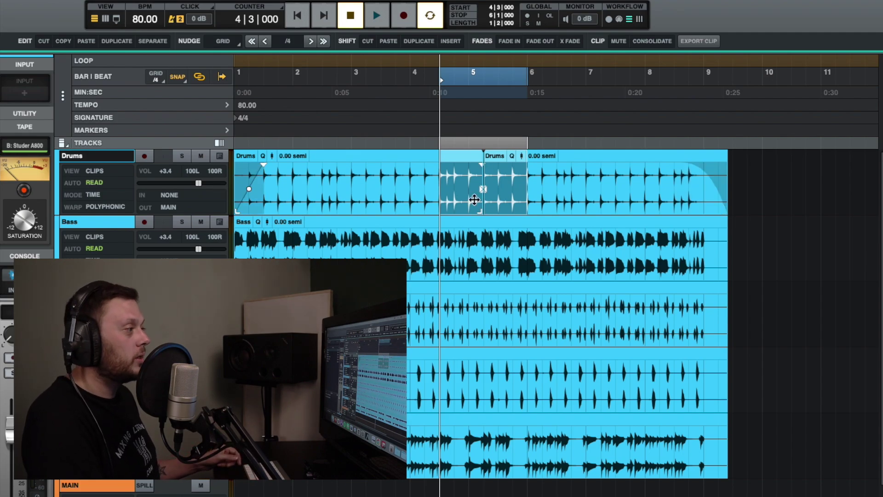
pyautogui.click(573, 40)
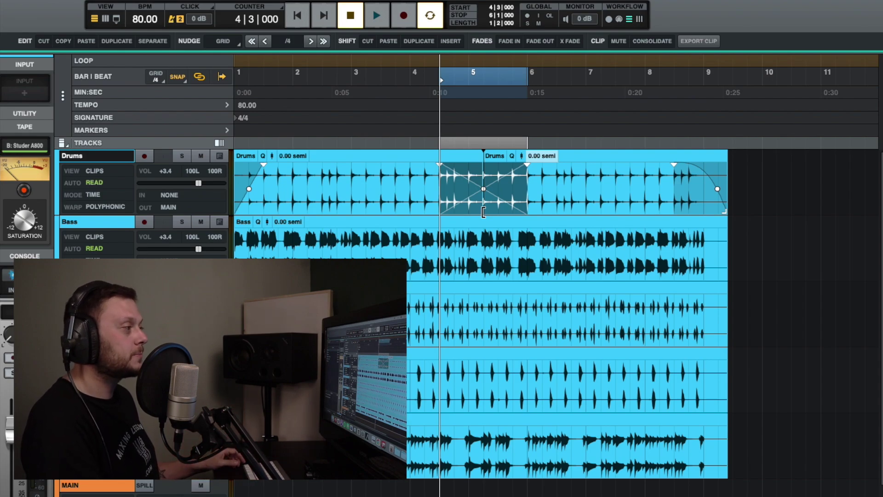
pyautogui.click(545, 180)
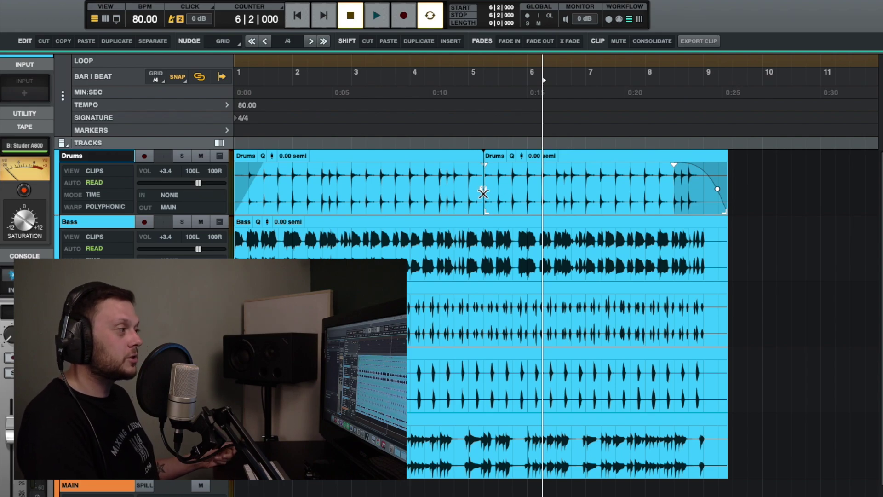
# - Narrow the Drums crossfade to end at 5|2 and slide the split point later
pyautogui.click(483, 193)
pyautogui.moveTo(483, 193); pyautogui.dragTo(444, 198)
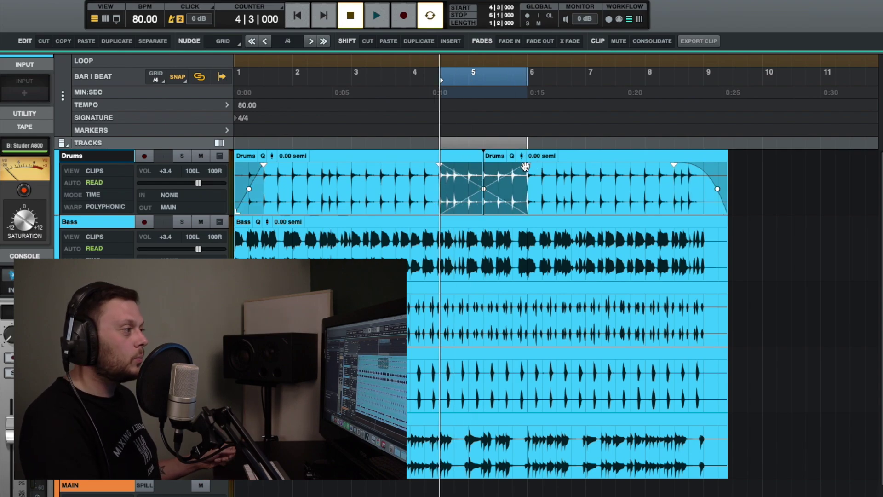
pyautogui.moveTo(527, 167)
pyautogui.mouseDown()
pyautogui.moveTo(548, 167)
pyautogui.moveTo(490, 170)
pyautogui.moveTo(526, 172)
pyautogui.mouseUp()
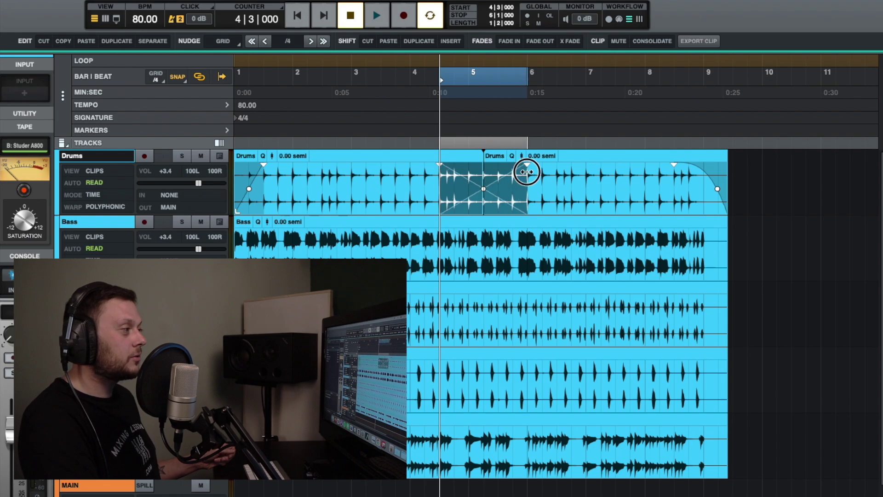
pyautogui.moveTo(498, 188)
pyautogui.mouseDown()
pyautogui.moveTo(526, 190)
pyautogui.moveTo(479, 184)
pyautogui.moveTo(509, 188)
pyautogui.moveTo(489, 195)
pyautogui.moveTo(509, 231)
pyautogui.moveTo(534, 201)
pyautogui.moveTo(512, 196)
pyautogui.mouseUp()
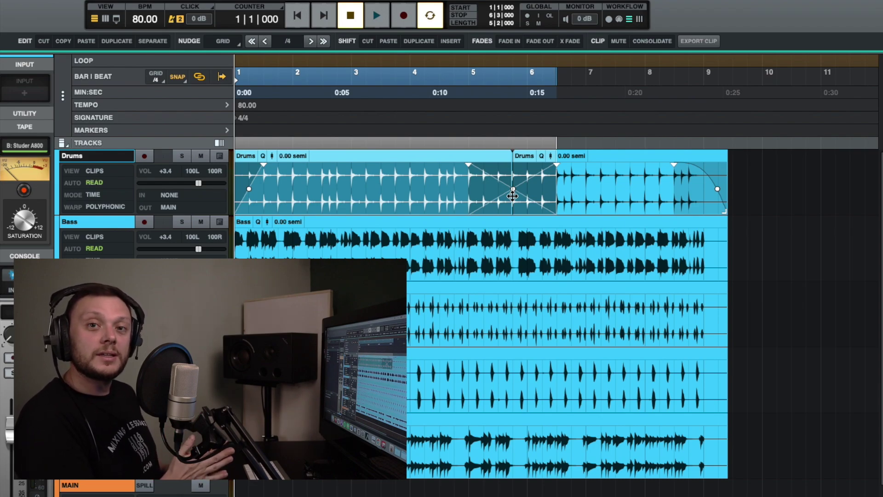
pyautogui.click(777, 184)
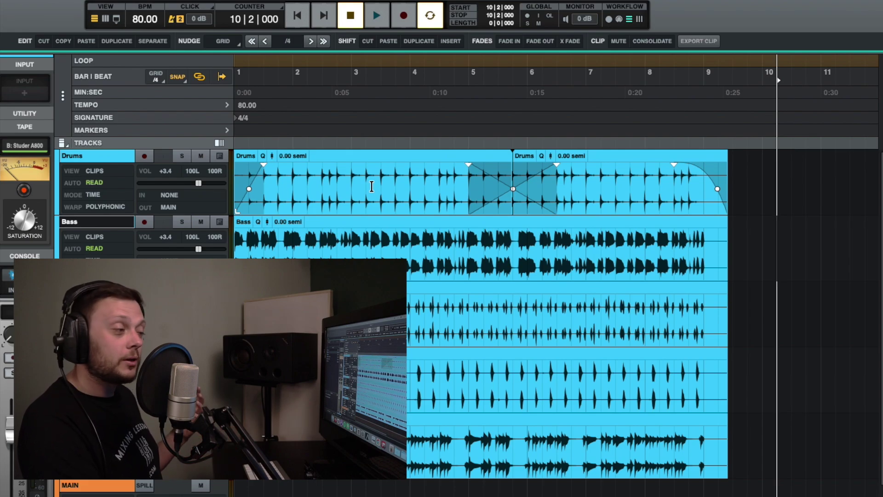
pyautogui.moveTo(724, 231); pyautogui.dragTo(630, 239)
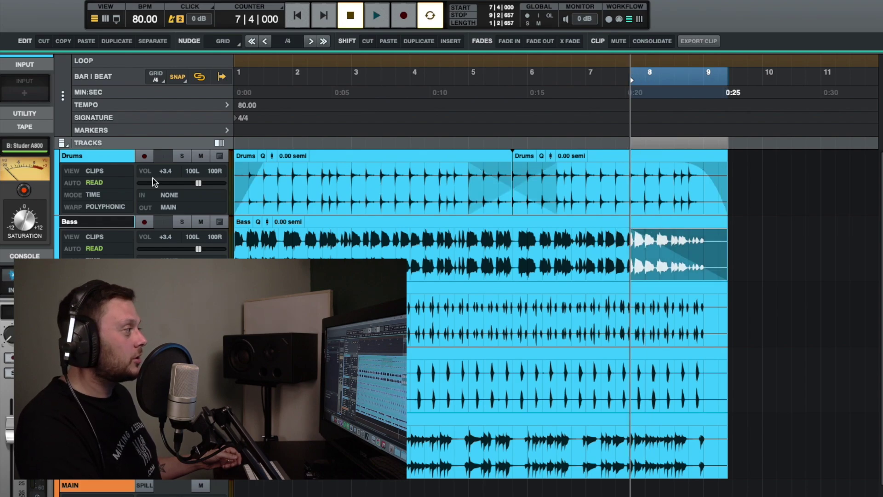
# - Enable SNAP and crossfade the two Bass clips across the bar 6 split
pyautogui.moveTo(642, 253)
pyautogui.moveTo(627, 227); pyautogui.dragTo(678, 231)
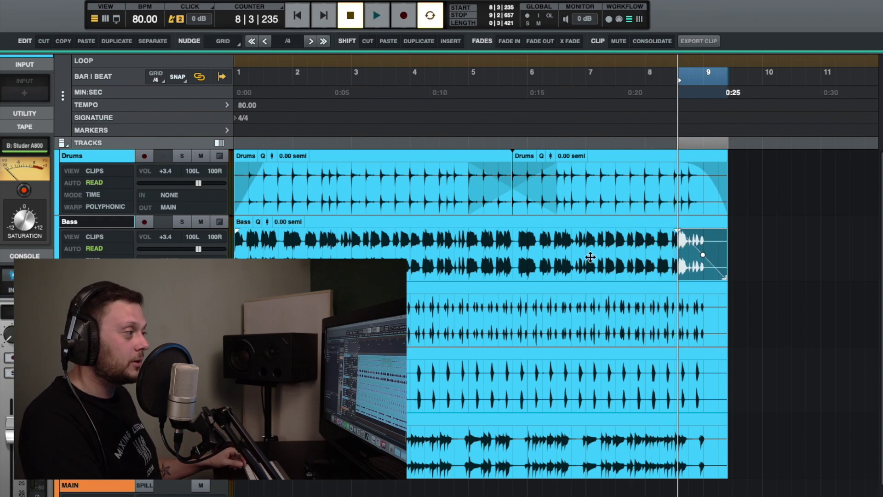
pyautogui.click(530, 256)
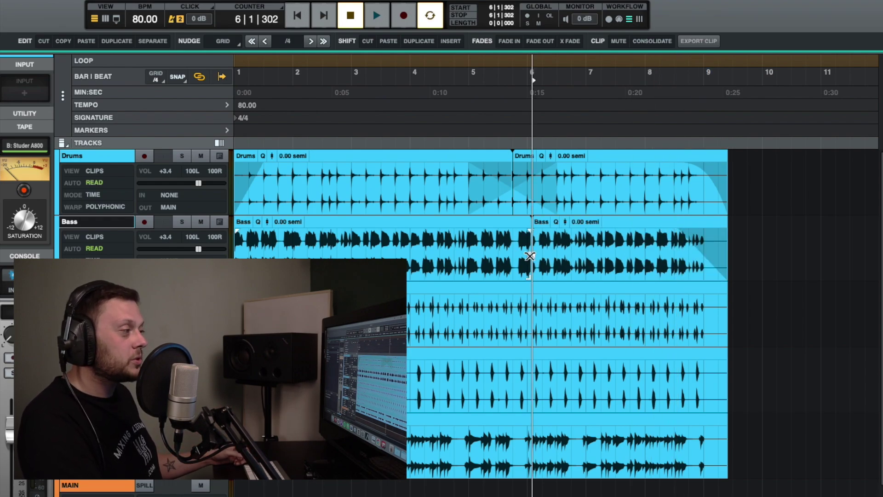
pyautogui.click(180, 77)
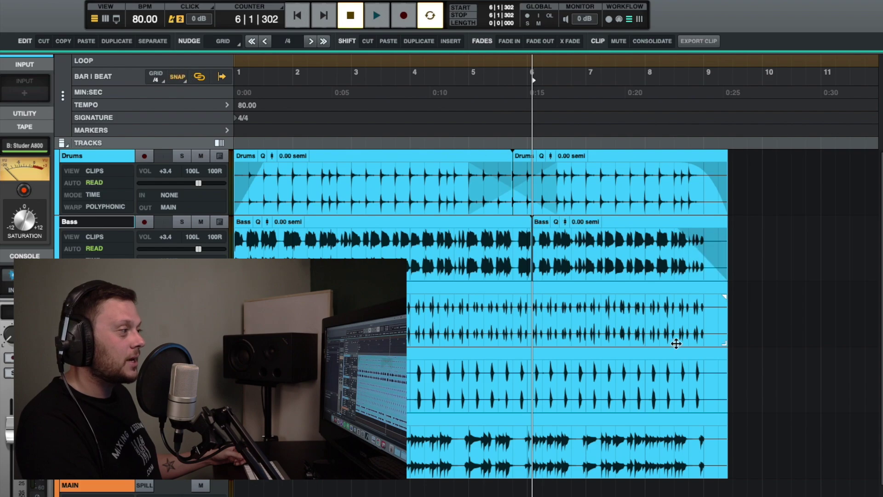
pyautogui.moveTo(533, 256); pyautogui.dragTo(506, 261)
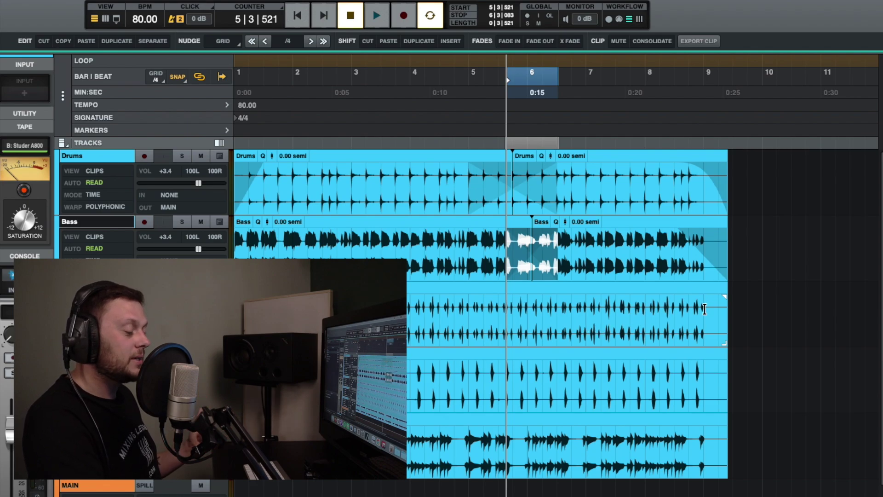
# - Test-trim the Organ clip's right edge, leaving it ending at bar 9
pyautogui.click(724, 342)
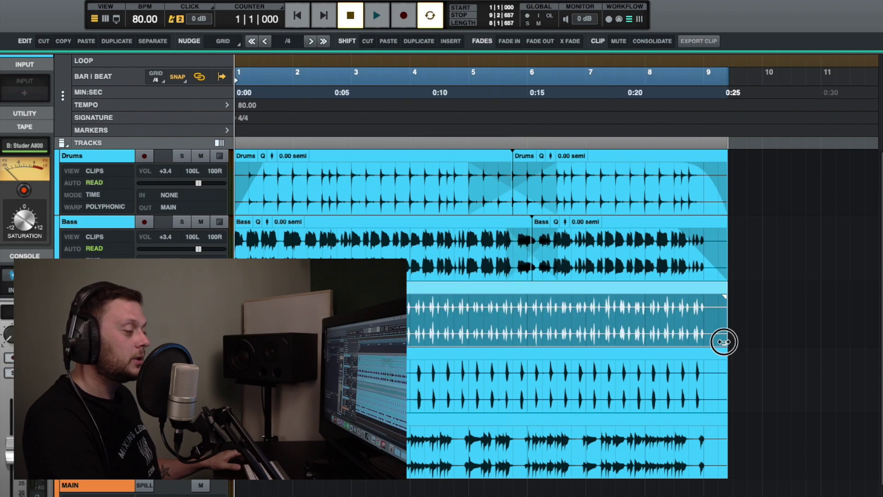
pyautogui.moveTo(723, 342)
pyautogui.mouseDown()
pyautogui.moveTo(602, 340)
pyautogui.moveTo(728, 338)
pyautogui.mouseUp()
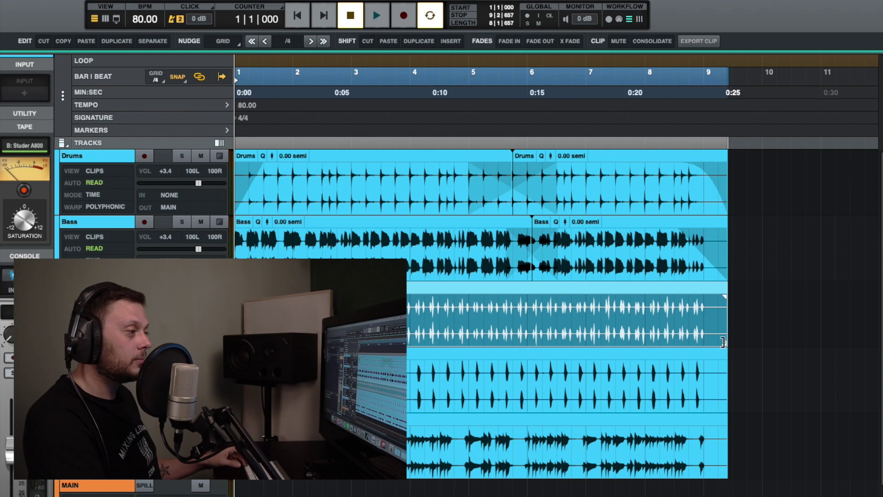
pyautogui.moveTo(723, 342)
pyautogui.mouseDown()
pyautogui.moveTo(690, 341)
pyautogui.moveTo(732, 340)
pyautogui.mouseUp()
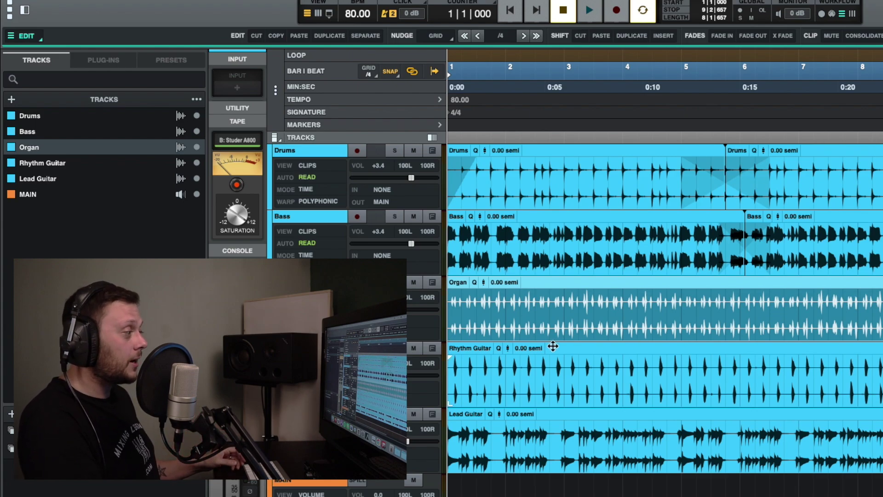
# - Trim the Organ clip's start to the playhead at 1|3 and its end at 8|3
pyautogui.moveTo(450, 338)
pyautogui.mouseDown()
pyautogui.moveTo(513, 327)
pyautogui.moveTo(436, 332)
pyautogui.mouseUp()
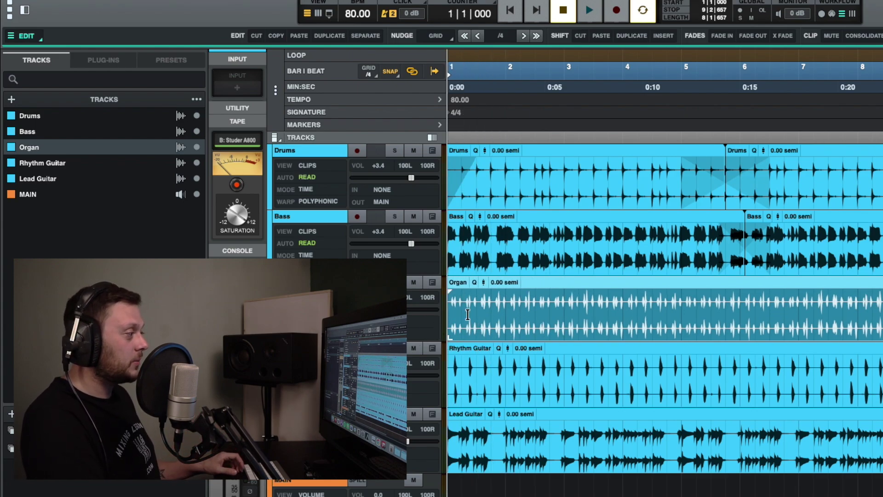
pyautogui.click(480, 308)
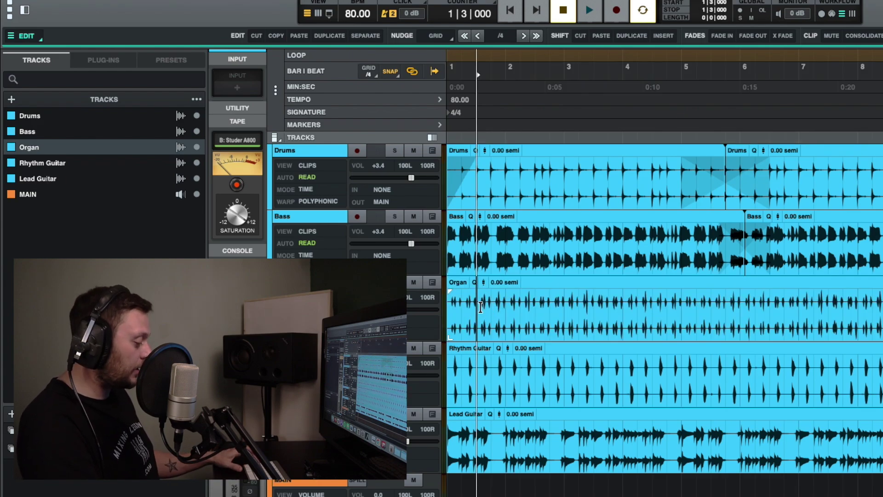
pyautogui.press('a')
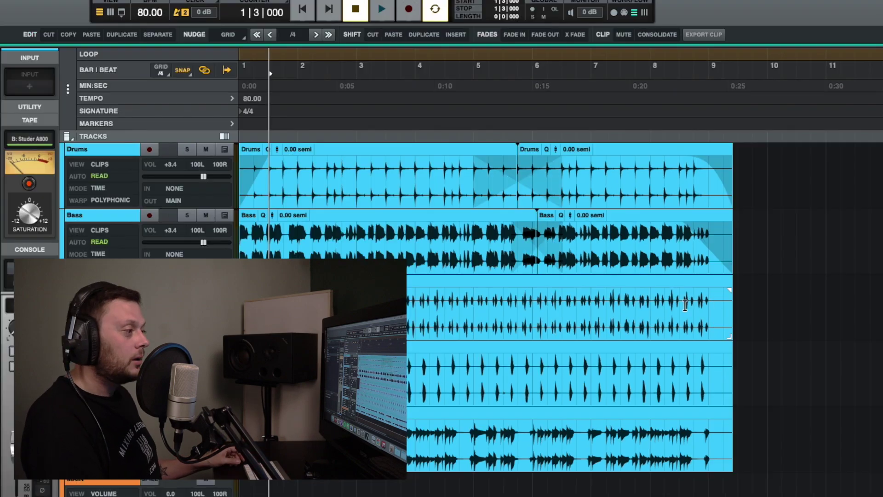
pyautogui.click(882, 305)
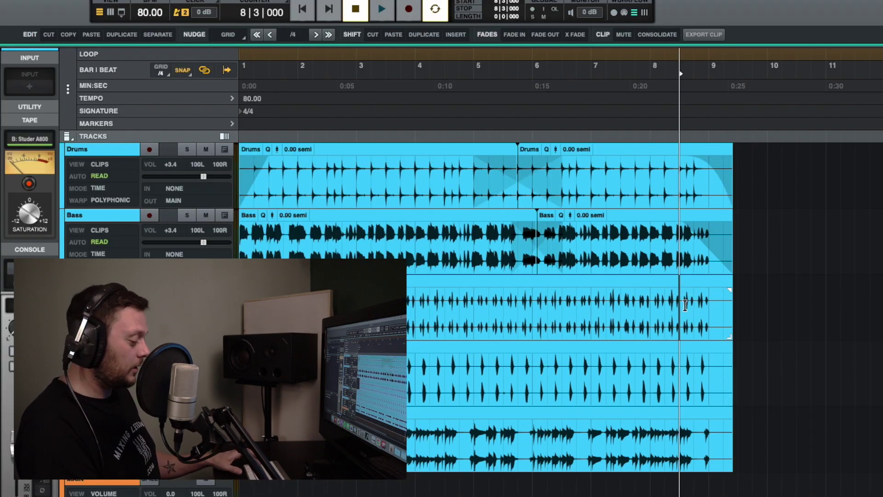
pyautogui.press('s')
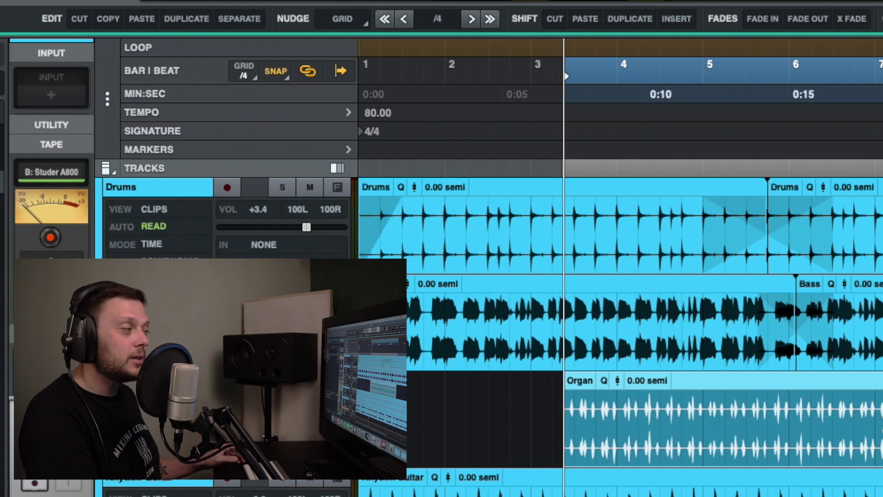
pyautogui.moveTo(570, 250)
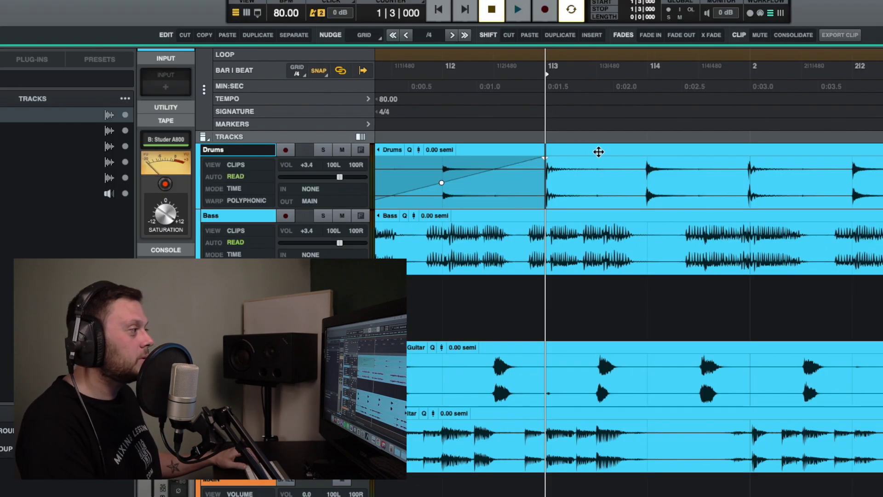
pyautogui.press('e')
pyautogui.press('Tab')
pyautogui.press('Tab')
pyautogui.press('Tab')
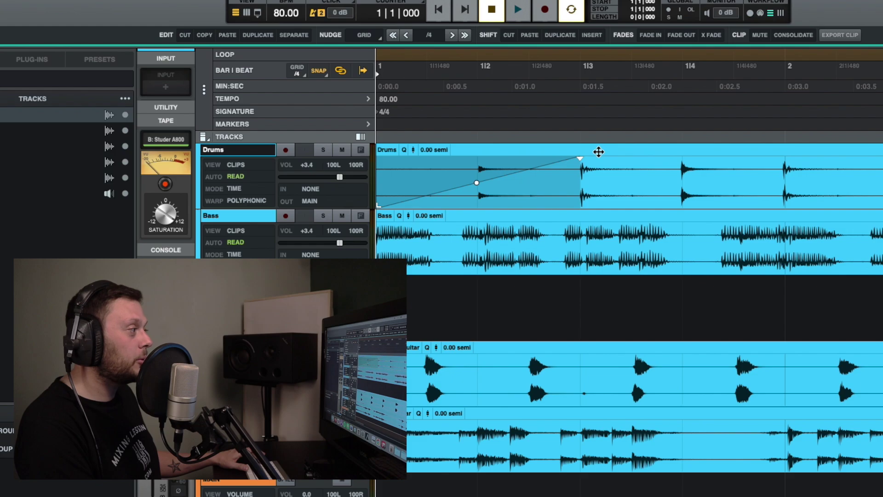
pyautogui.press('Tab')
pyautogui.press('Tab')
pyautogui.press('Tab')
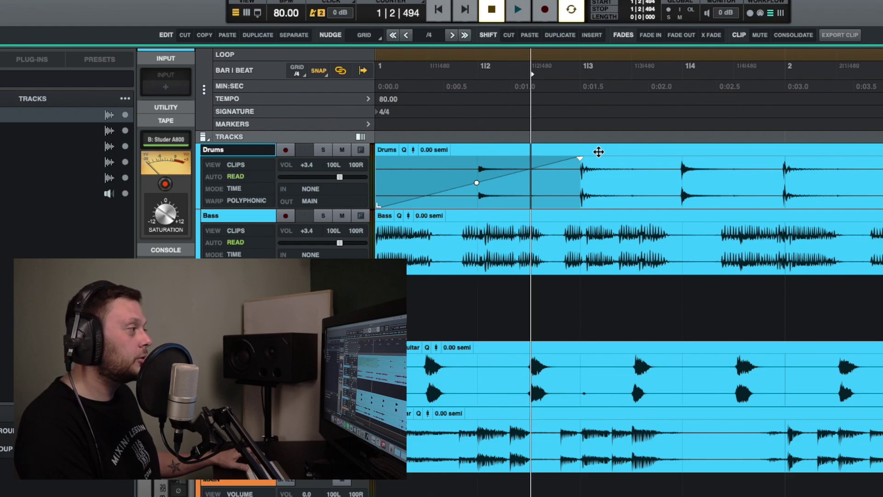
pyautogui.press('Tab')
pyautogui.press('Tab')
pyautogui.press('Tab')
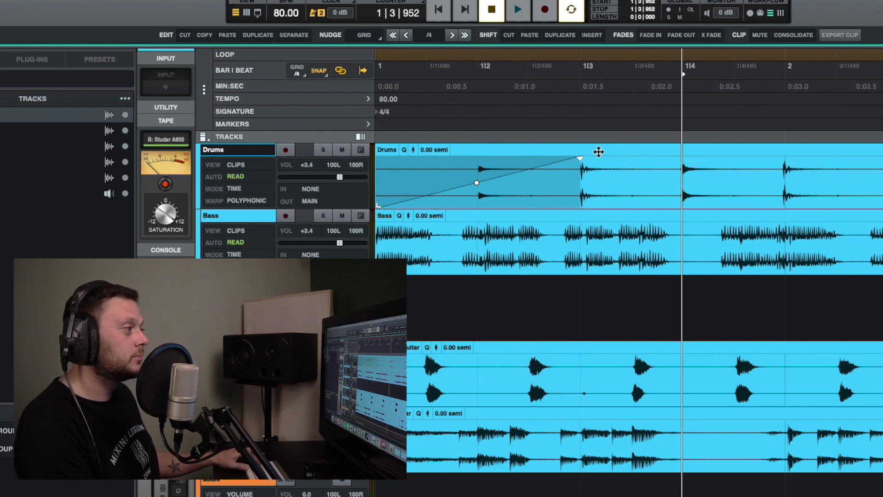
pyautogui.click(599, 152)
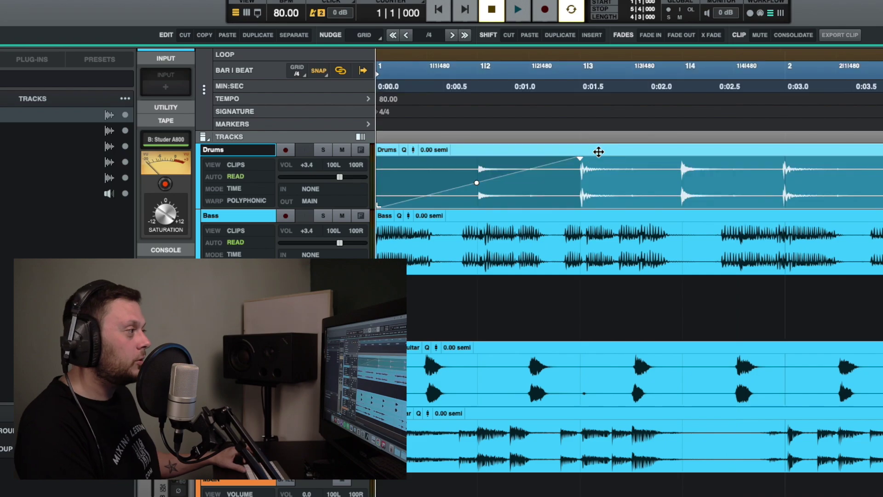
pyautogui.keyDown('shift'); pyautogui.click(603, 219); pyautogui.keyUp('shift')
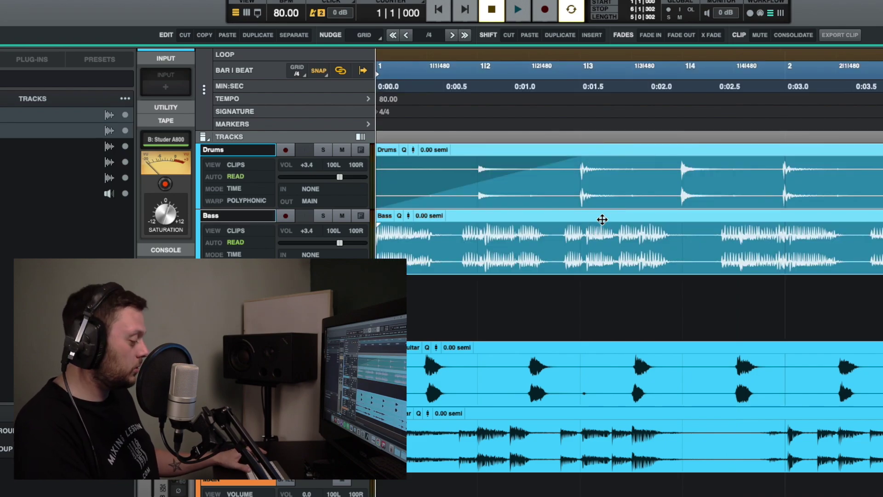
pyautogui.press('Escape')
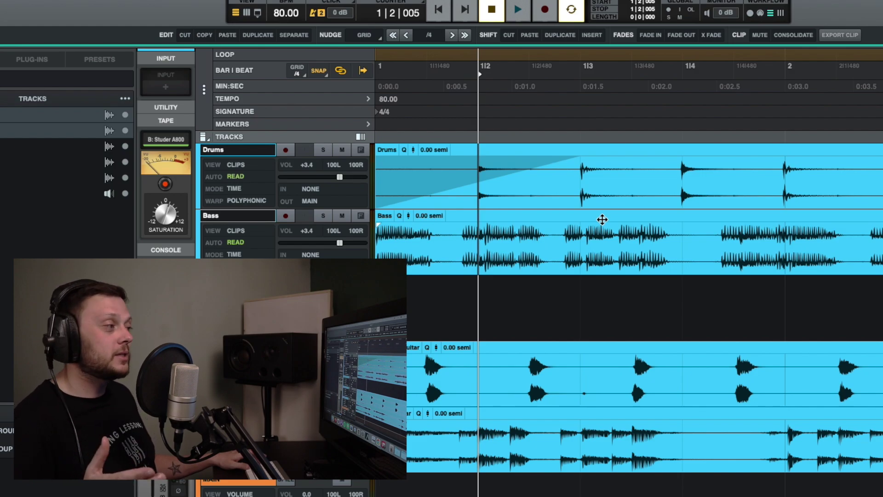
pyautogui.moveTo(478, 161); pyautogui.dragTo(633, 240)
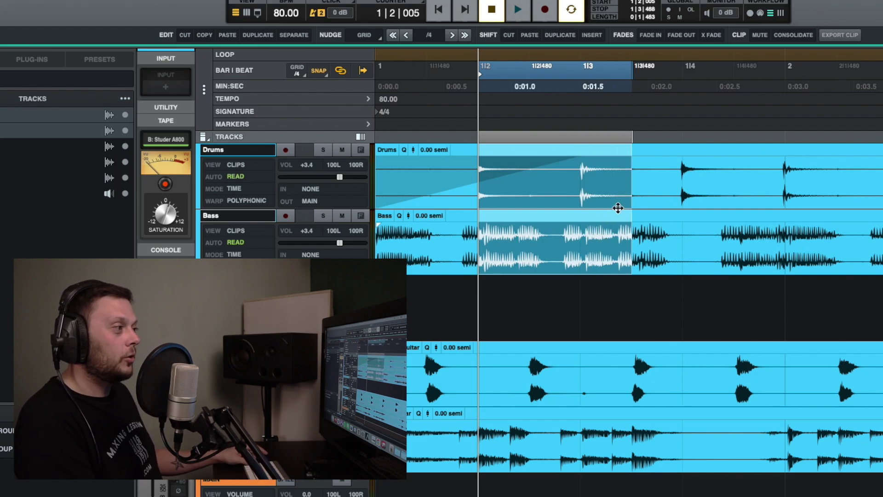
pyautogui.click(784, 168)
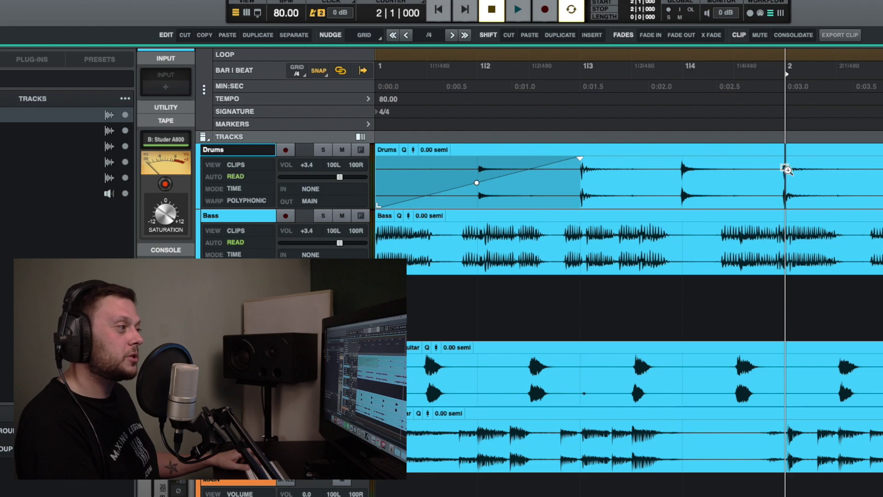
pyautogui.click(787, 170)
pyautogui.hotkey('shift', 'Left')
pyautogui.hotkey('shift', 'Left')
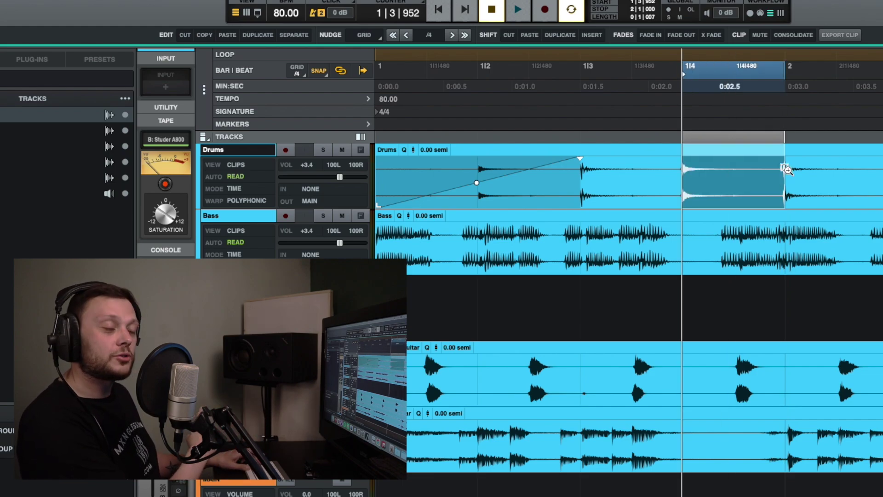
pyautogui.hotkey('shift', 'Left')
pyautogui.hotkey('shift', 'Left')
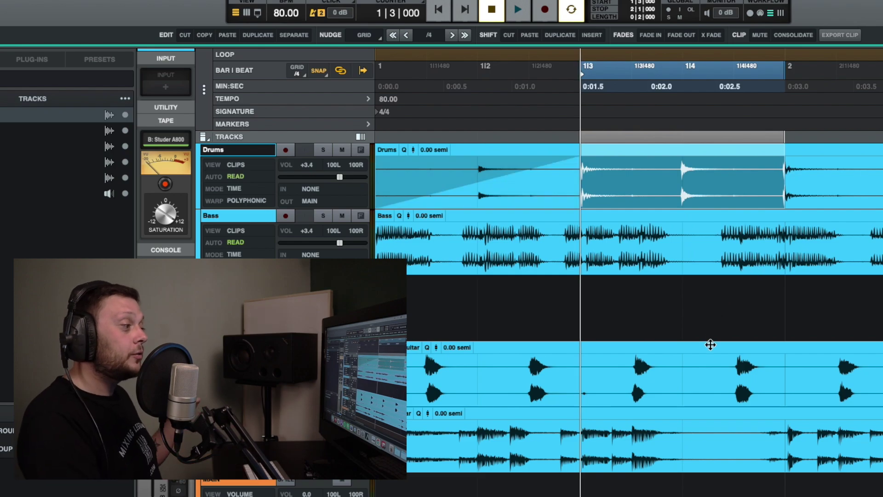
pyautogui.click(711, 346)
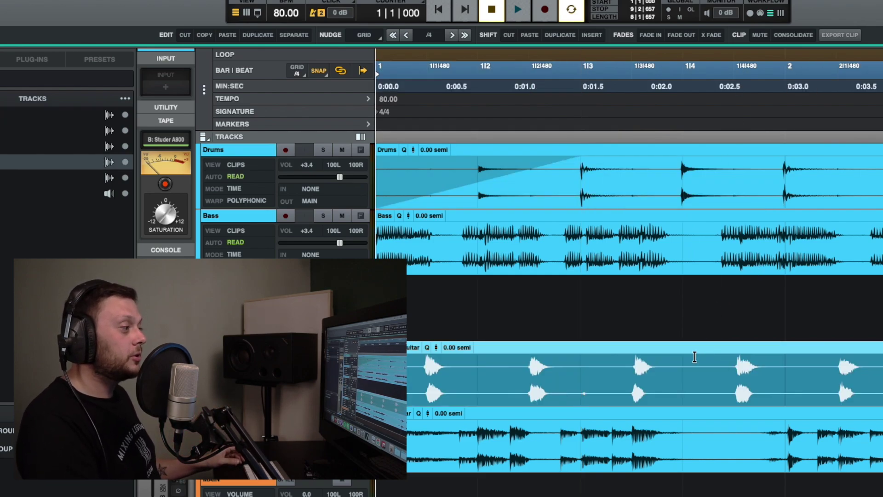
# - Mute the Rhythm Guitar clip with MUTE and zoom out to the whole song
pyautogui.click(761, 36)
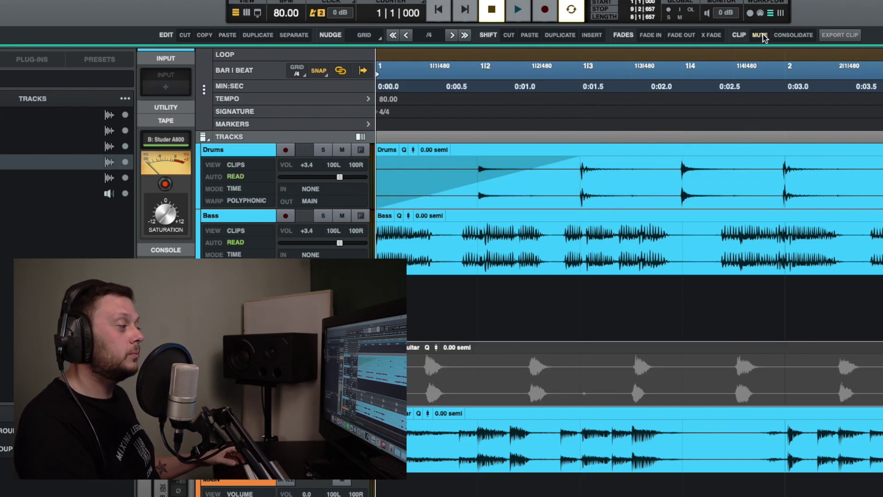
pyautogui.press('z')
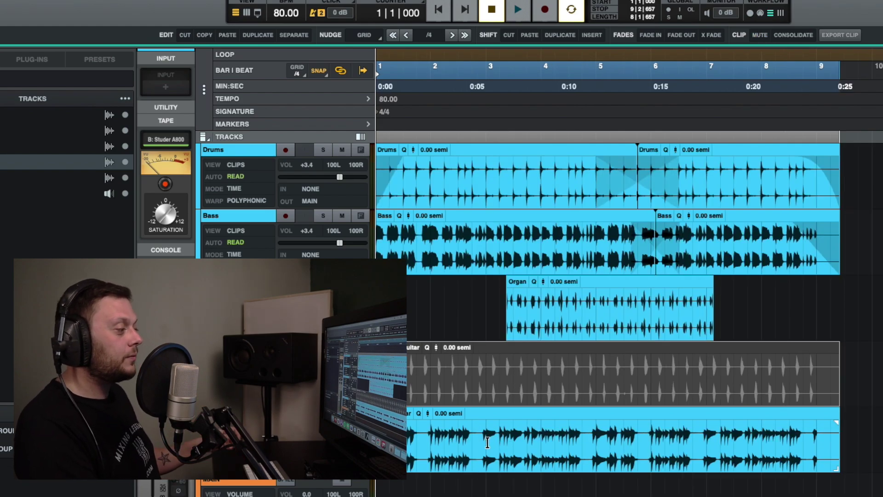
pyautogui.click(487, 442)
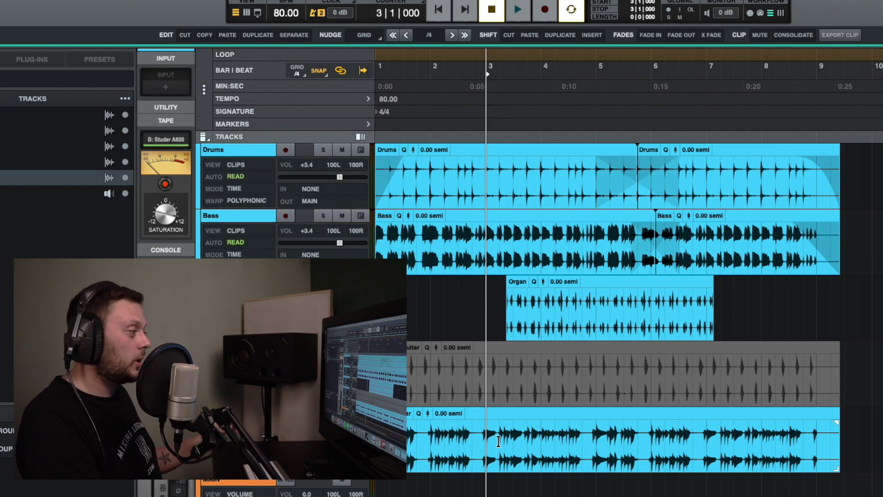
# - Delete several one-beat ranges from Lead Guitar and trim the remaining pieces
pyautogui.moveTo(489, 438); pyautogui.dragTo(585, 441)
pyautogui.press('Delete')
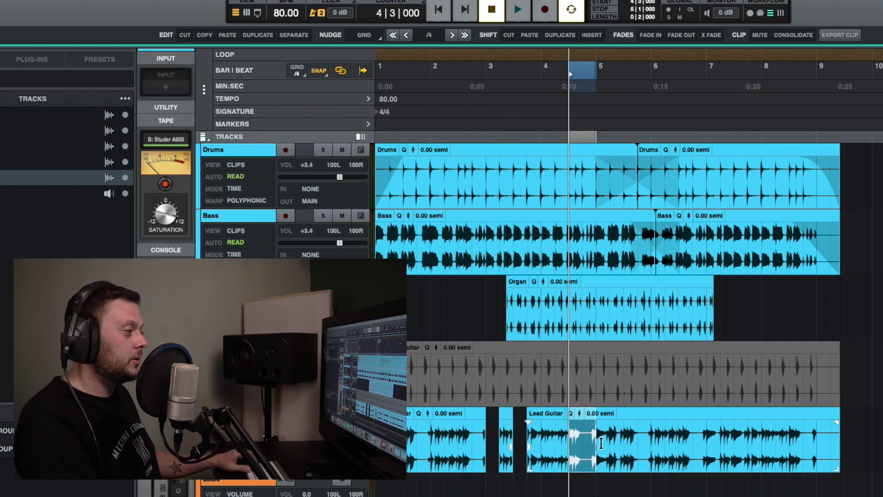
pyautogui.press('Delete')
pyautogui.moveTo(640, 441); pyautogui.dragTo(680, 442)
pyautogui.press('Delete')
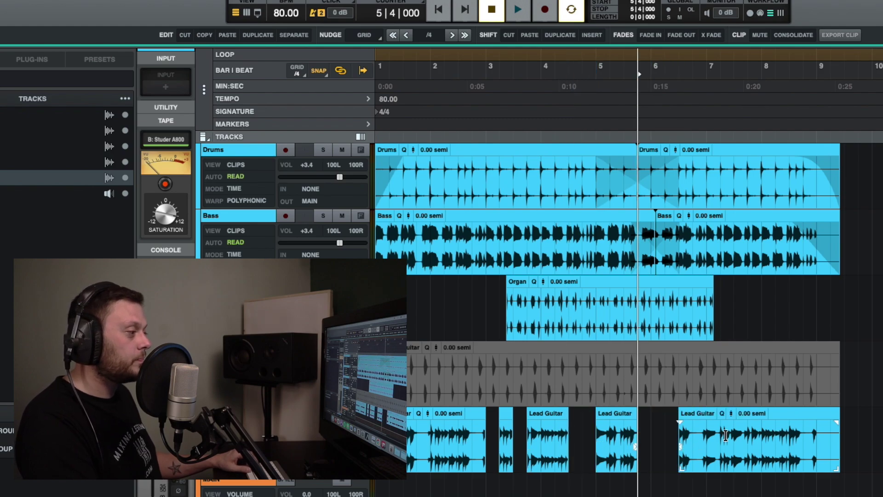
# - Select all Lead Guitar clips and CONSOLIDATE them into a single clip
pyautogui.click(723, 465)
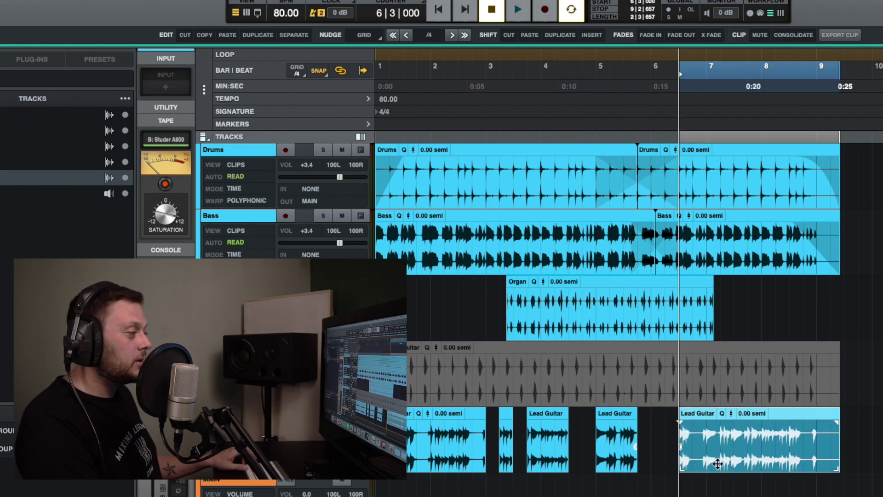
pyautogui.keyDown('shift'); pyautogui.click(473, 413); pyautogui.keyUp('shift')
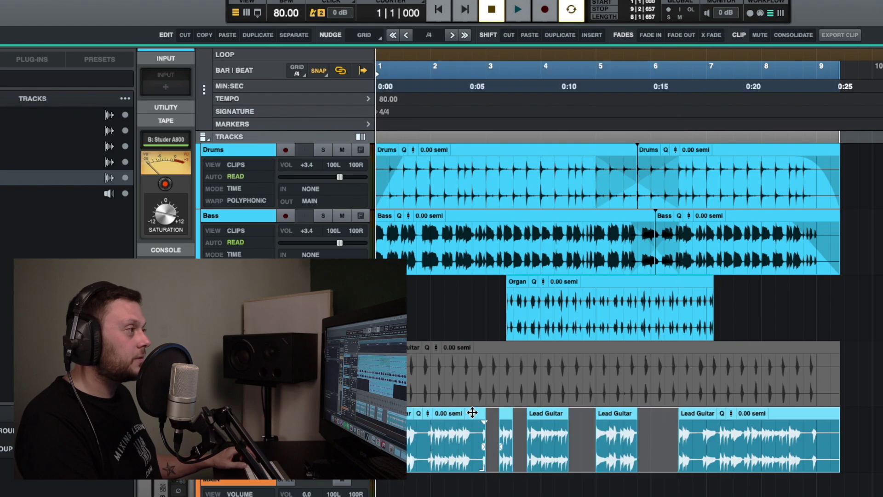
pyautogui.click(791, 34)
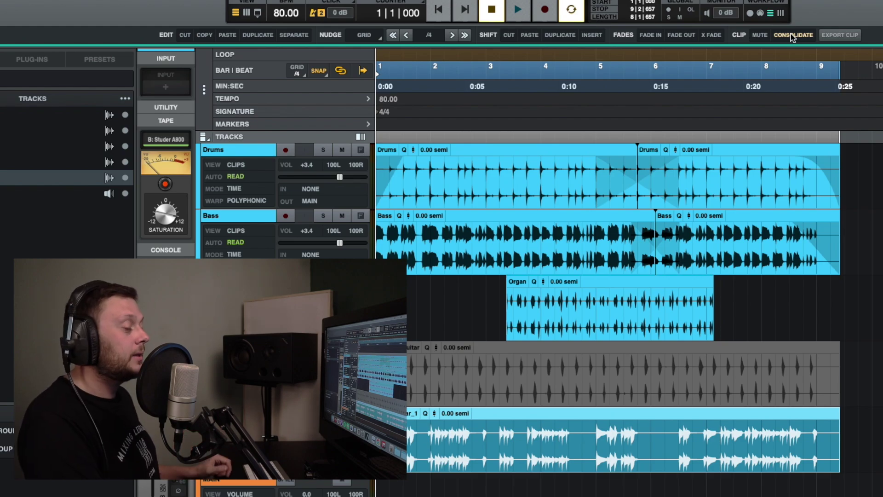
pyautogui.click(840, 36)
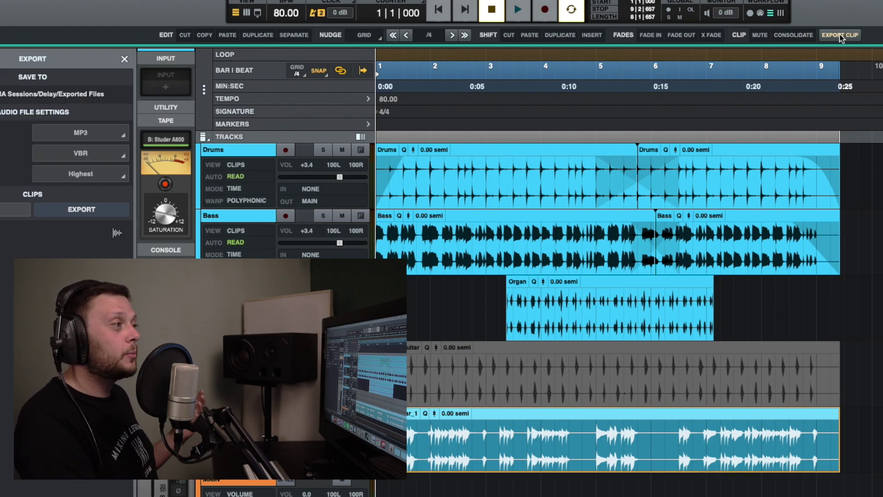